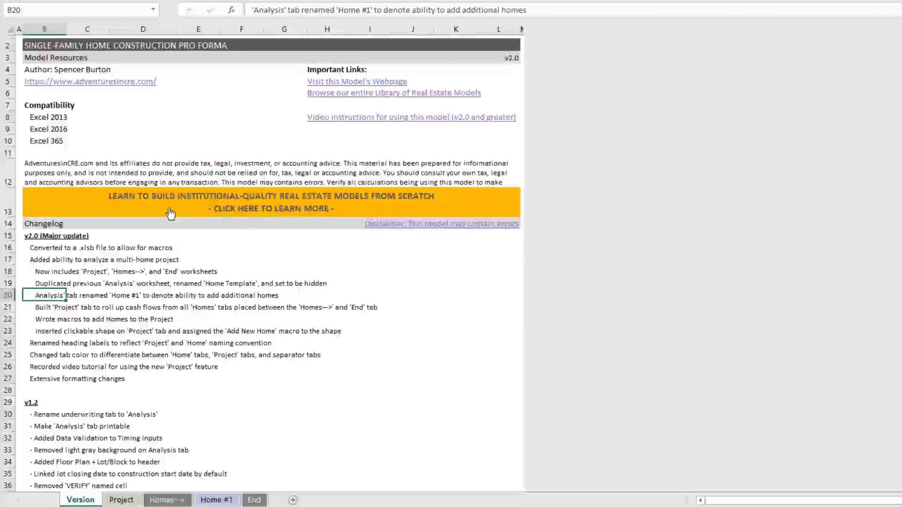
- Review the v2.0 (Major update) entries in the changelog on the Version worksheet
click(171, 280)
scroll(79, 196, down, 3)
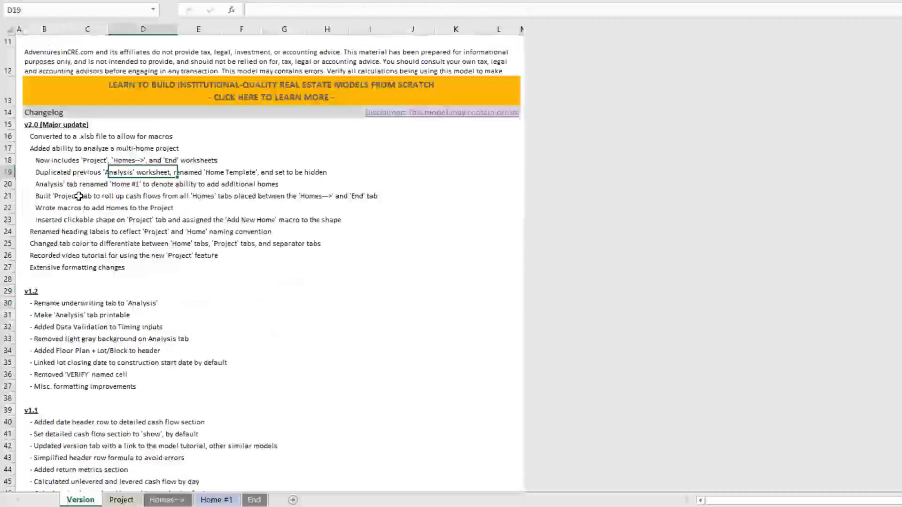
scroll(66, 205, up, 2)
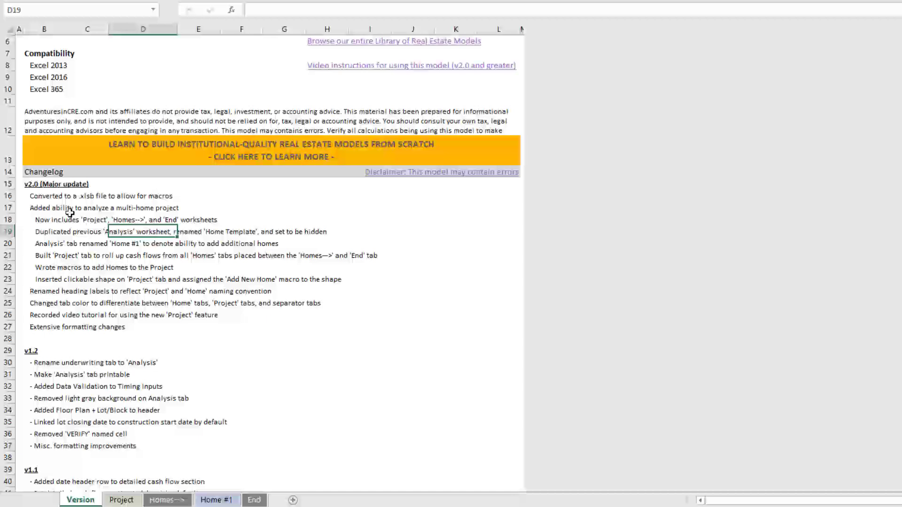
click(43, 185)
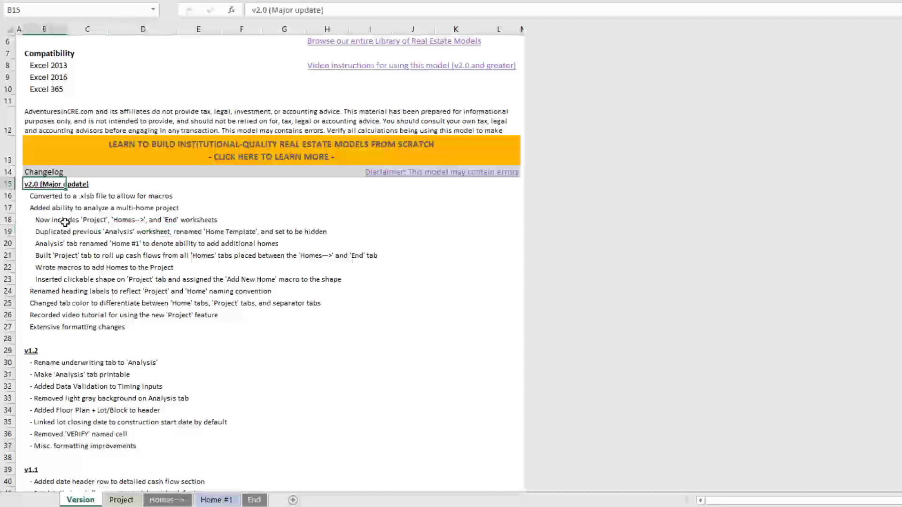
scroll(65, 222, up, 2)
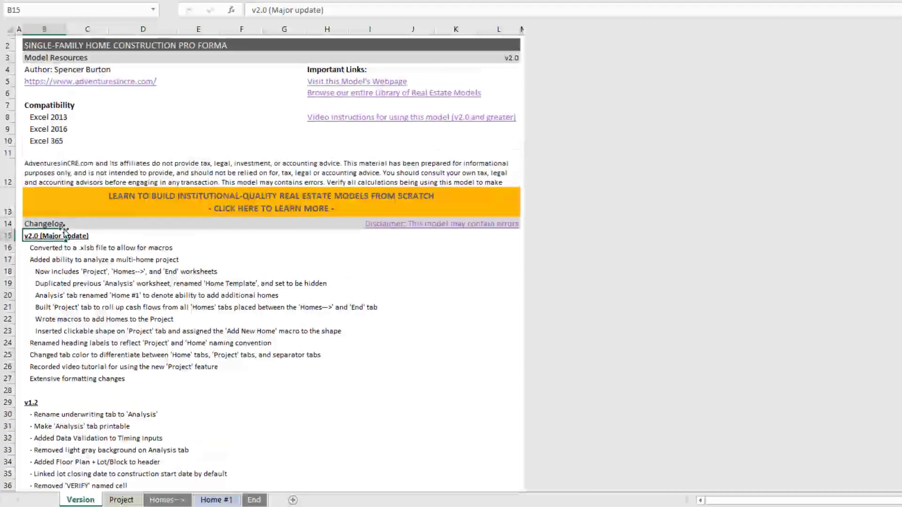
click(49, 248)
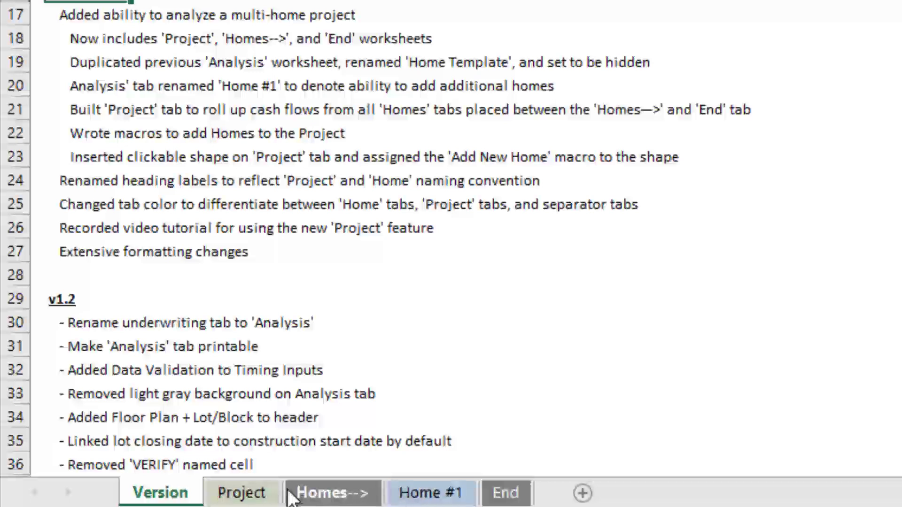
- Open the Home #1 worksheet and skim its sections from the Summary through the Home Sale Pro Forma
click(429, 494)
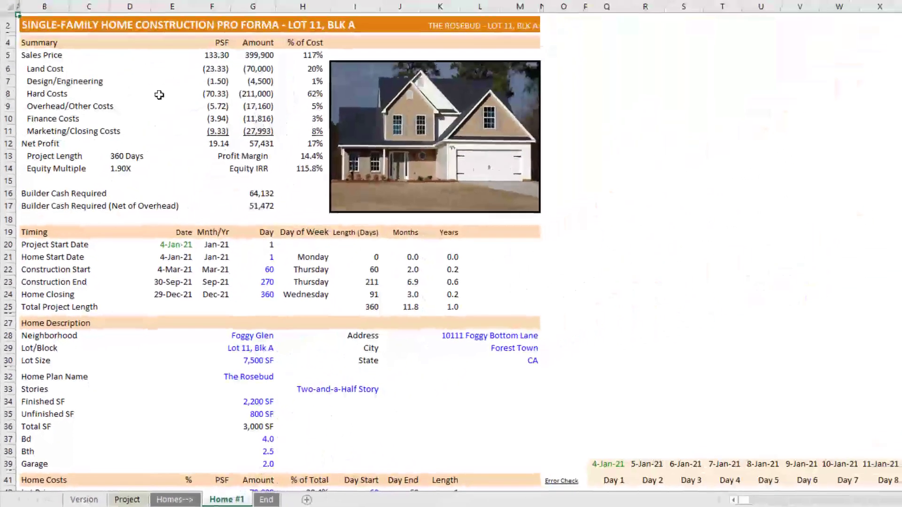
scroll(196, 125, down, 1)
scroll(196, 124, down, 5)
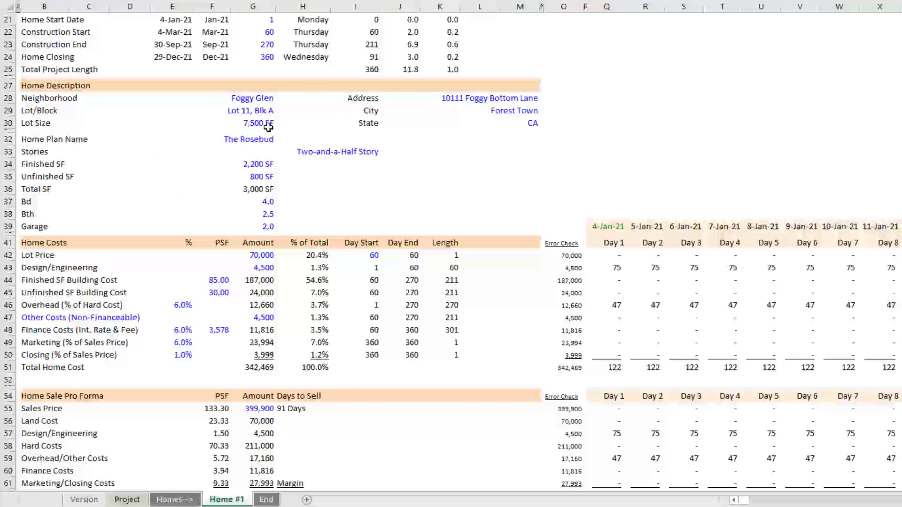
scroll(265, 126, up, 6)
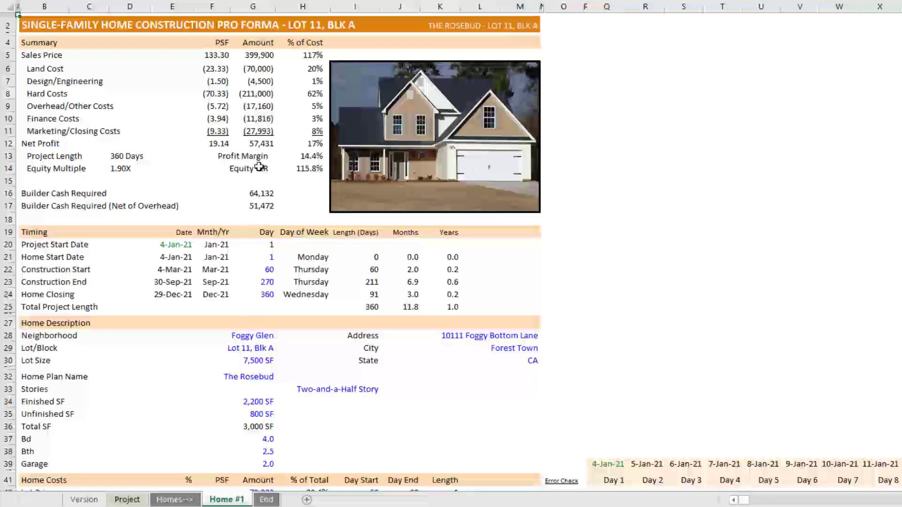
- Examine the Timing and Home Description input sections of the Home #1 worksheet
scroll(257, 164, down, 1)
drag(42, 184, 456, 246)
scroll(506, 251, down, 1)
scroll(105, 165, down, 2)
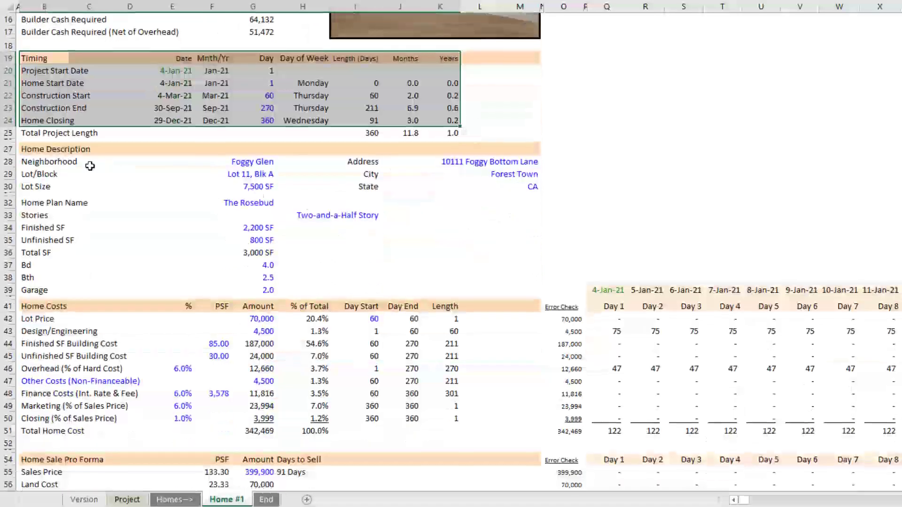
drag(52, 149, 475, 274)
click(432, 240)
scroll(429, 239, down, 5)
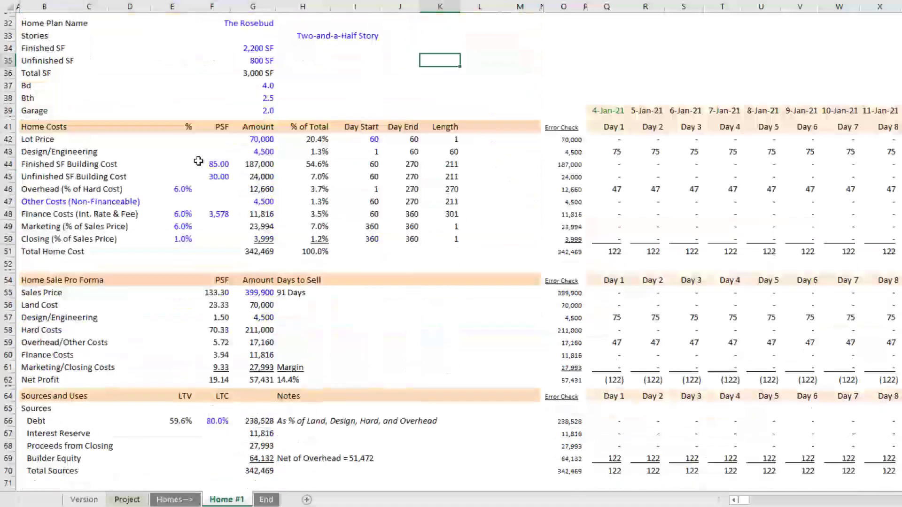
- Examine the Home Costs section and the Home Sale Pro Forma, including its Sales Price and Net Profit amounts
drag(45, 128, 493, 241)
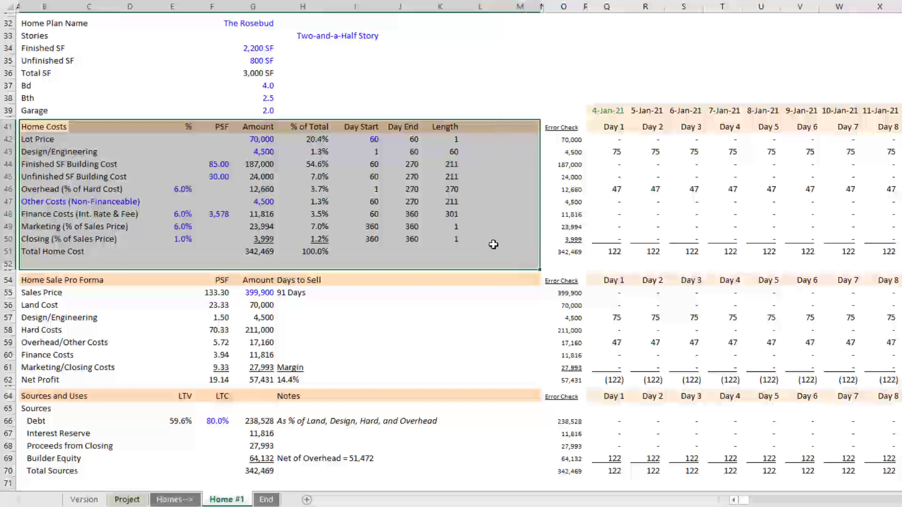
click(465, 226)
scroll(445, 226, down, 3)
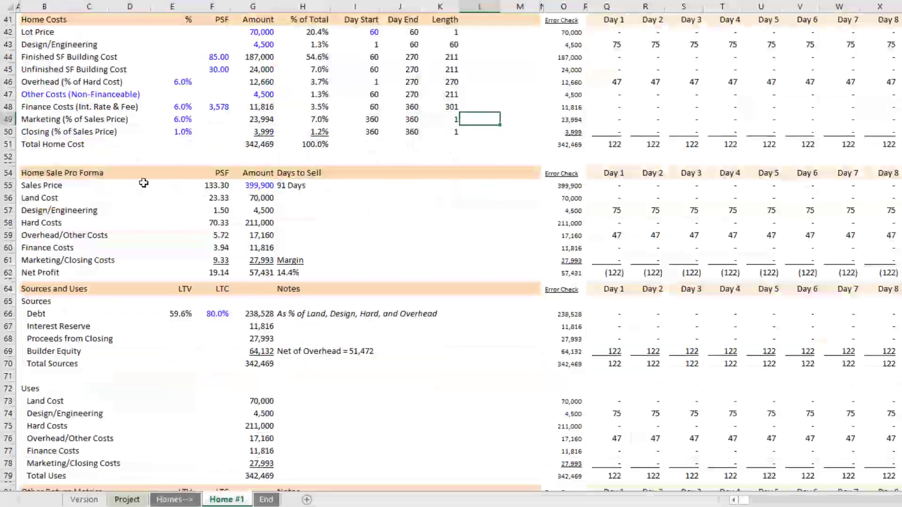
drag(47, 173, 499, 276)
click(479, 247)
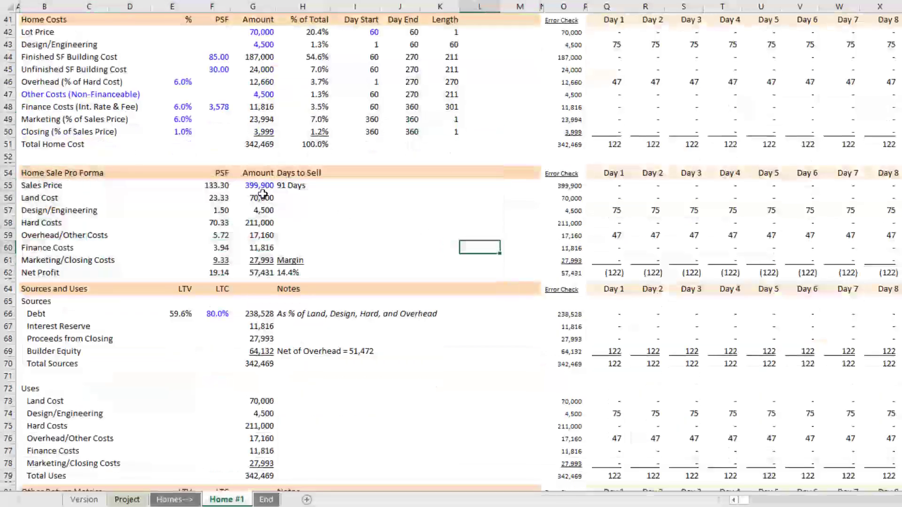
click(256, 185)
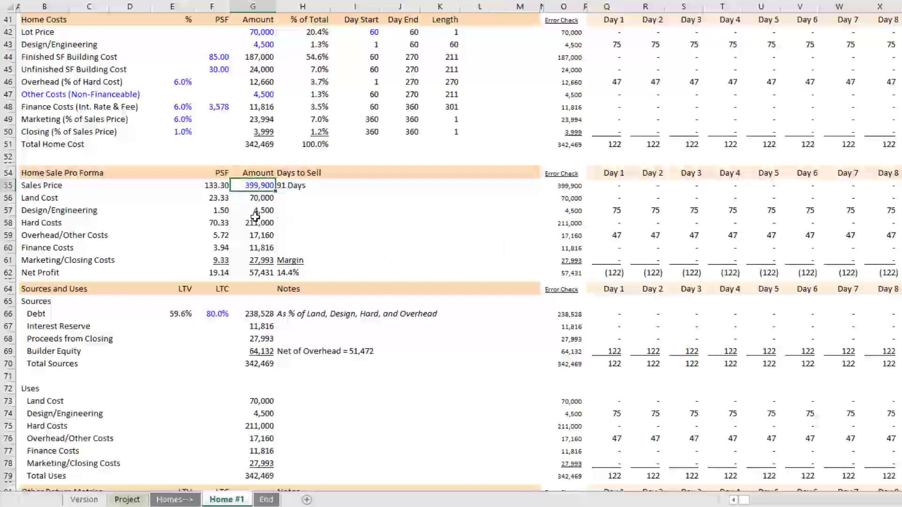
click(258, 272)
scroll(421, 260, down, 3)
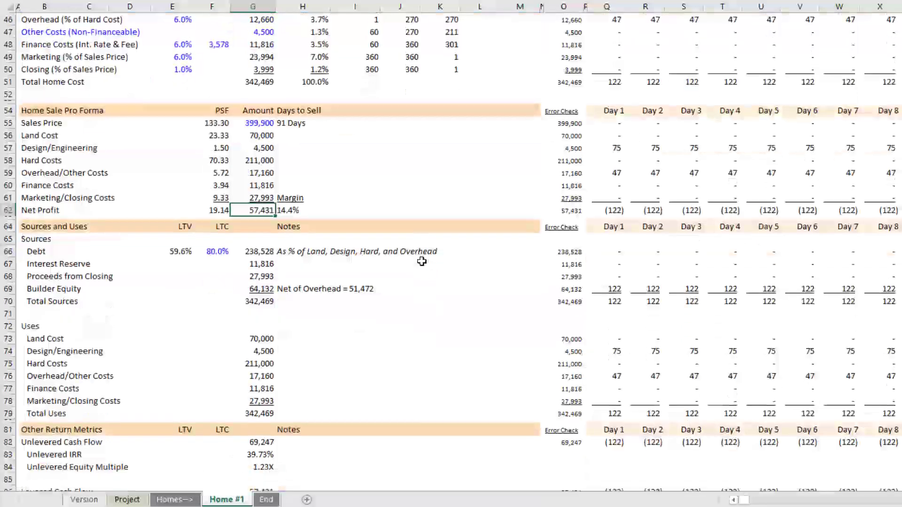
- Examine the Sources and Uses section with its debt LTC input, and the Other Return Metrics section
drag(55, 174, 541, 351)
click(507, 326)
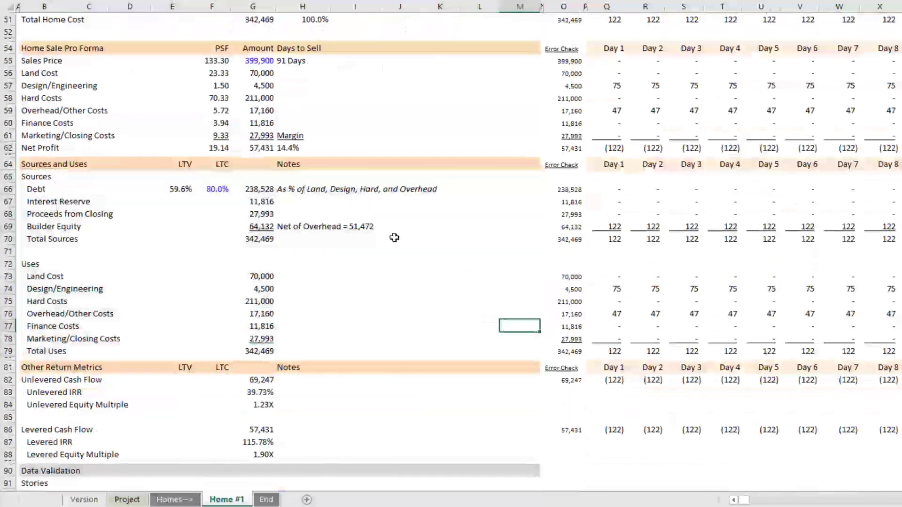
click(217, 189)
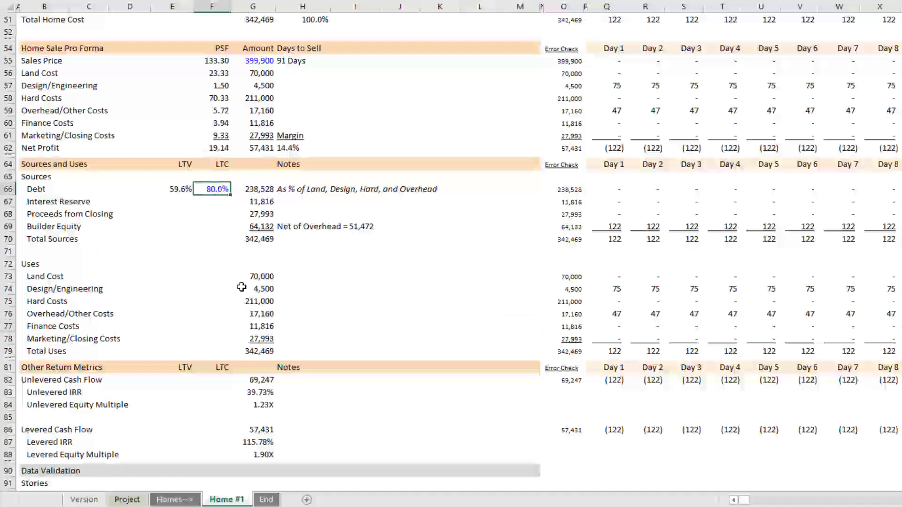
scroll(238, 289, down, 5)
drag(60, 210, 417, 280)
- Check the Home #1 Summary figures, including Profit Margin, Equity IRR, Equity Multiple, Project Length and both Builder Cash Required amounts
scroll(417, 281, up, 18)
scroll(418, 281, up, 3)
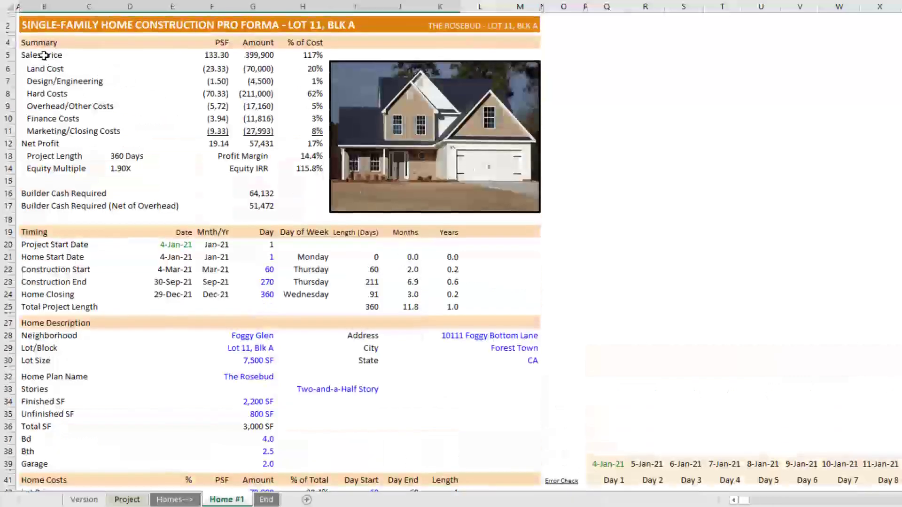
drag(60, 55, 320, 157)
click(254, 201)
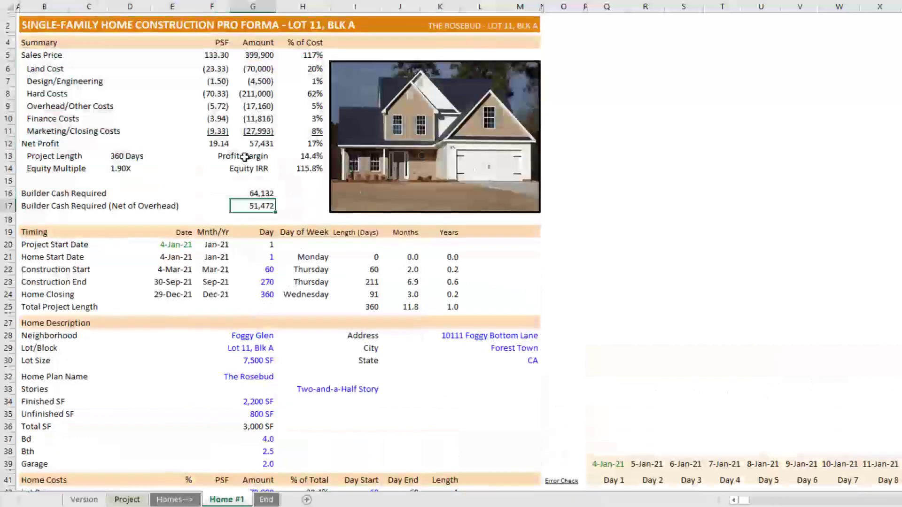
click(296, 157)
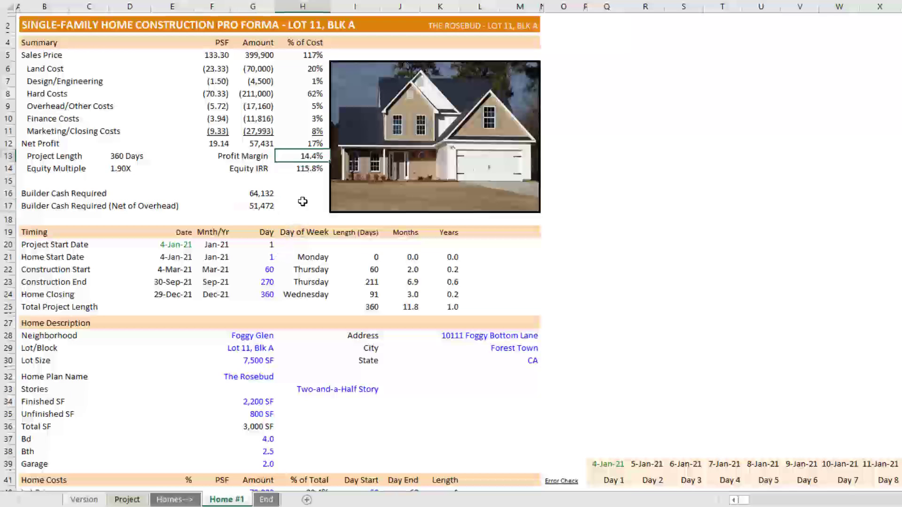
click(300, 172)
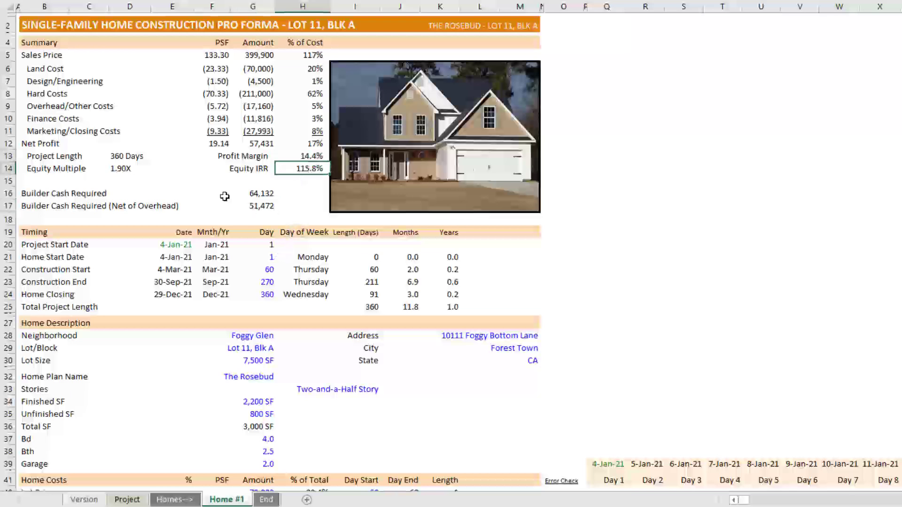
click(123, 168)
click(133, 156)
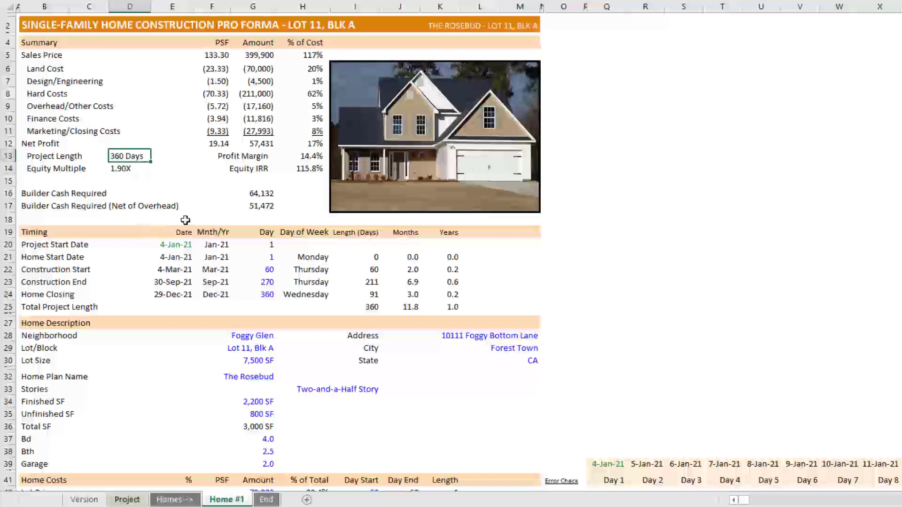
click(257, 194)
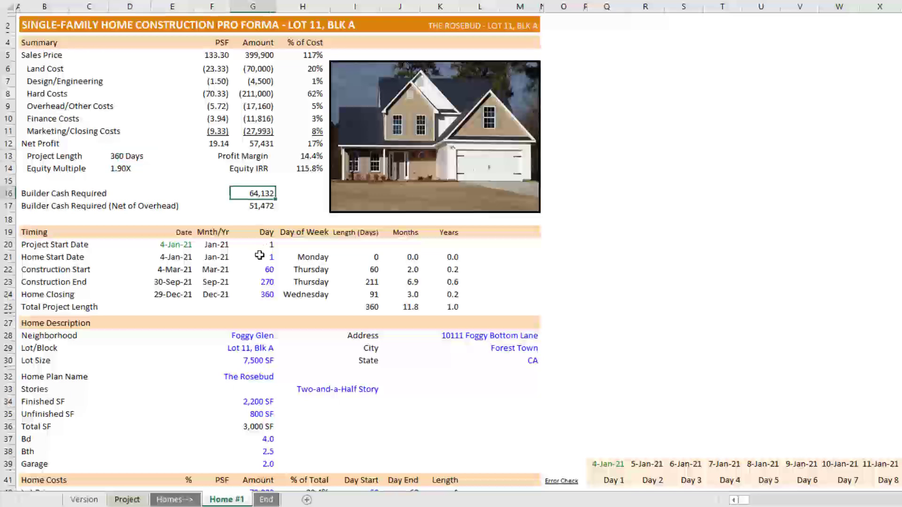
click(264, 207)
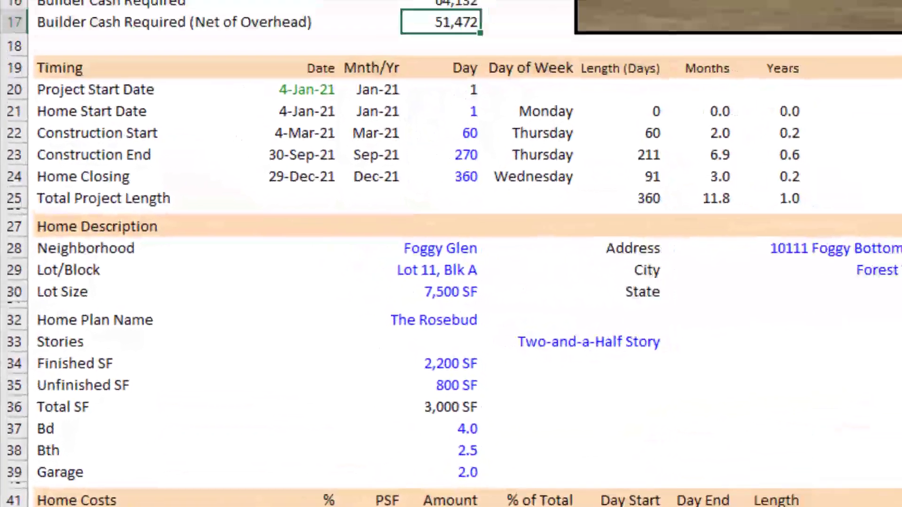
- Open the Project worksheet and check the Project Name and Number of Homes in Project fields
click(258, 498)
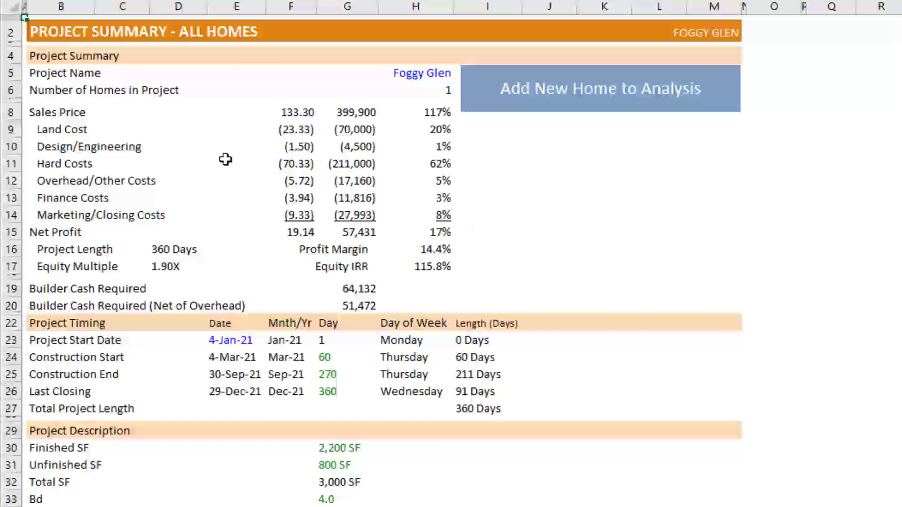
click(65, 31)
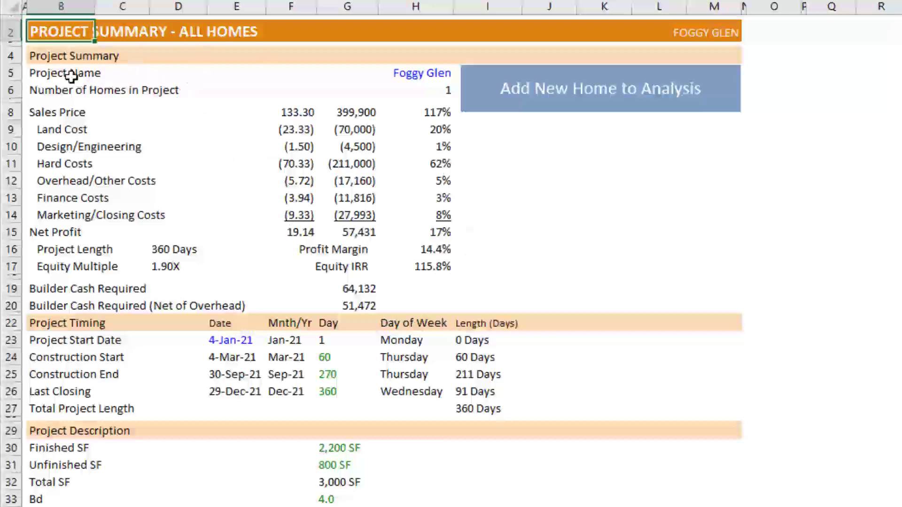
drag(70, 75, 412, 69)
click(412, 71)
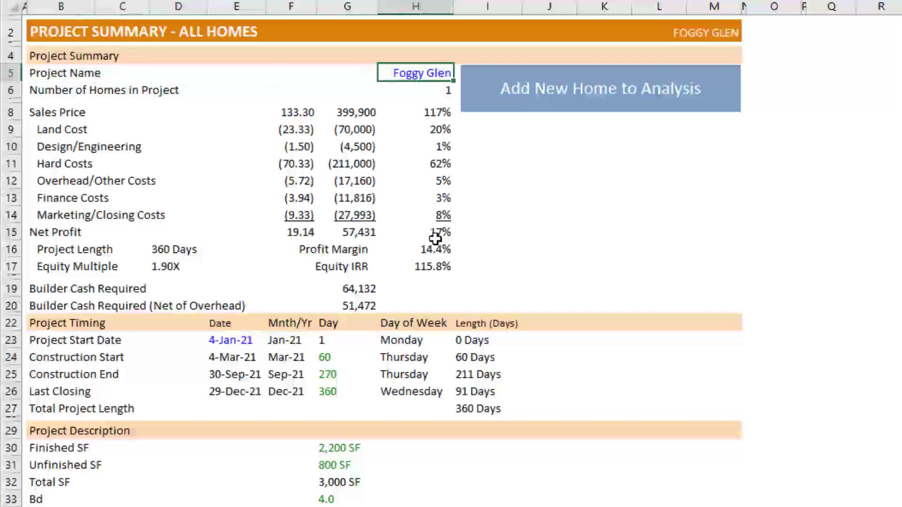
click(66, 90)
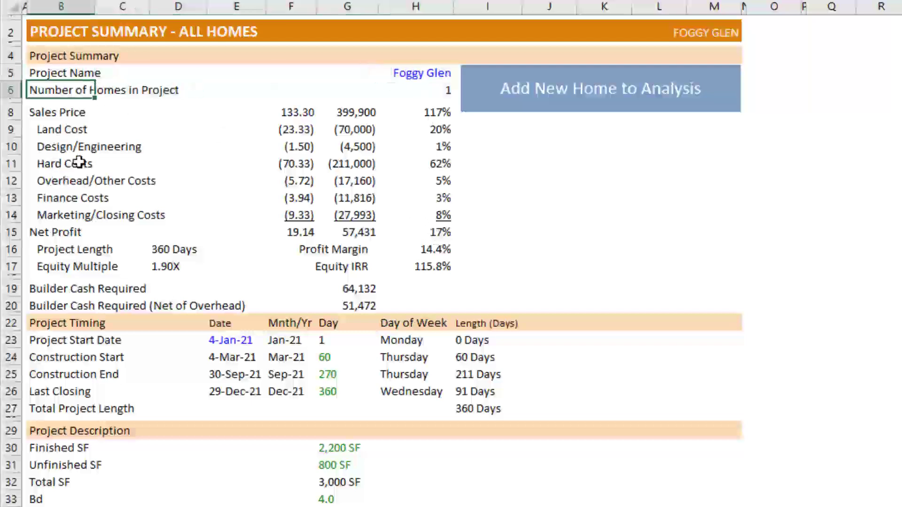
click(424, 92)
click(432, 94)
- Look at the Home #1 worksheet that feeds the project roll-up, and return to the Project worksheet
scroll(427, 71, down, 3)
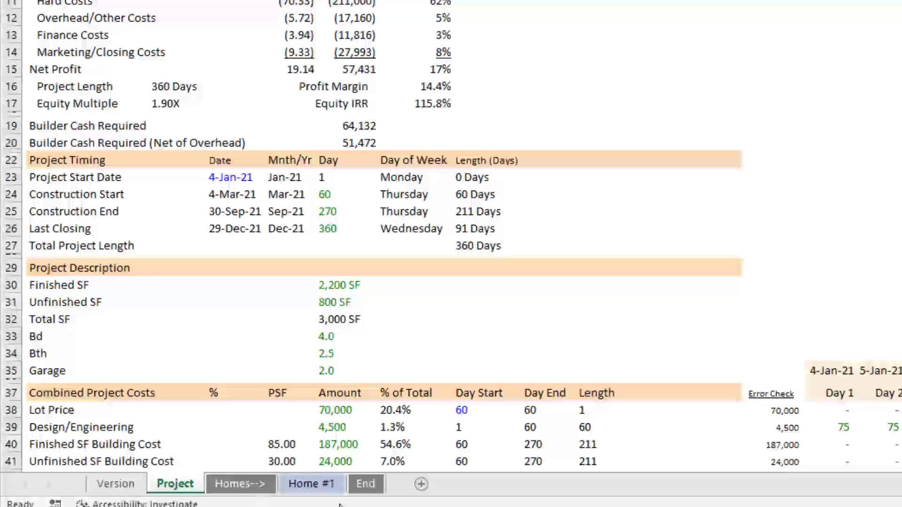
click(311, 484)
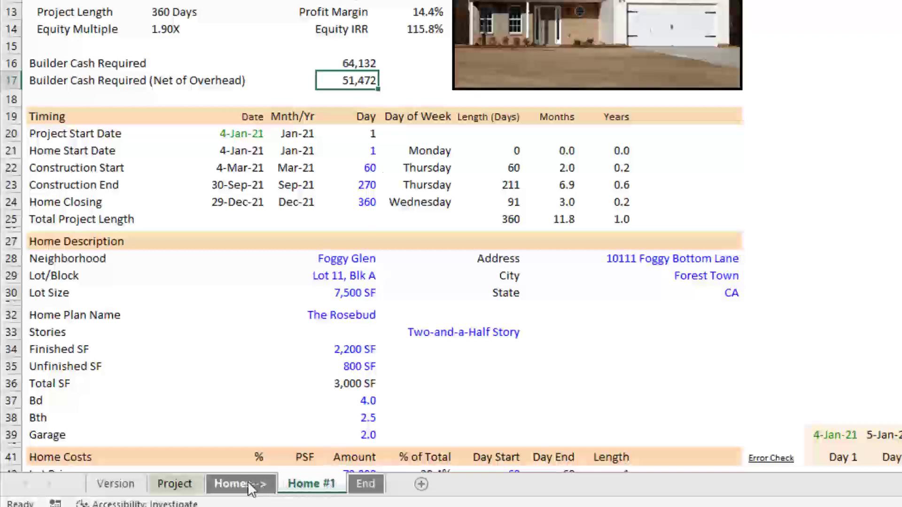
click(174, 484)
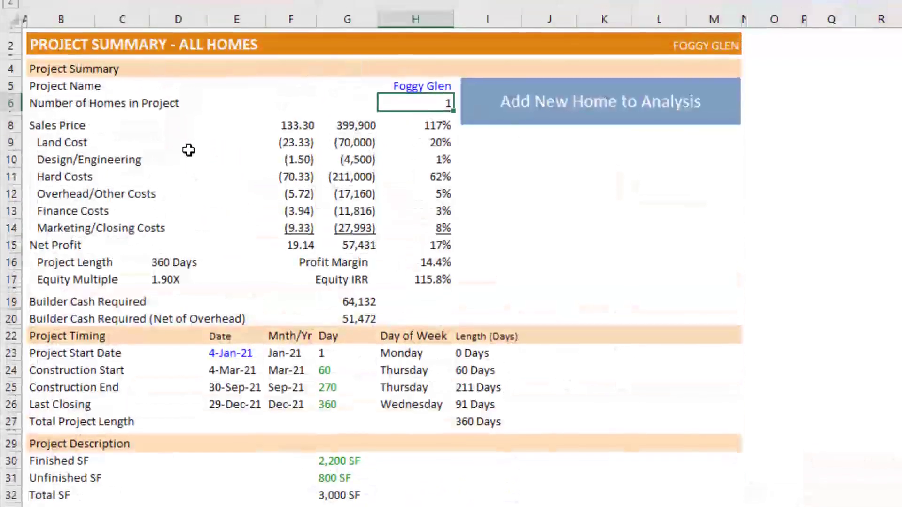
- Examine the Project Summary figures from Sales Price through Equity IRR, including the Number of Homes and Hard Costs per square foot
drag(73, 124, 431, 275)
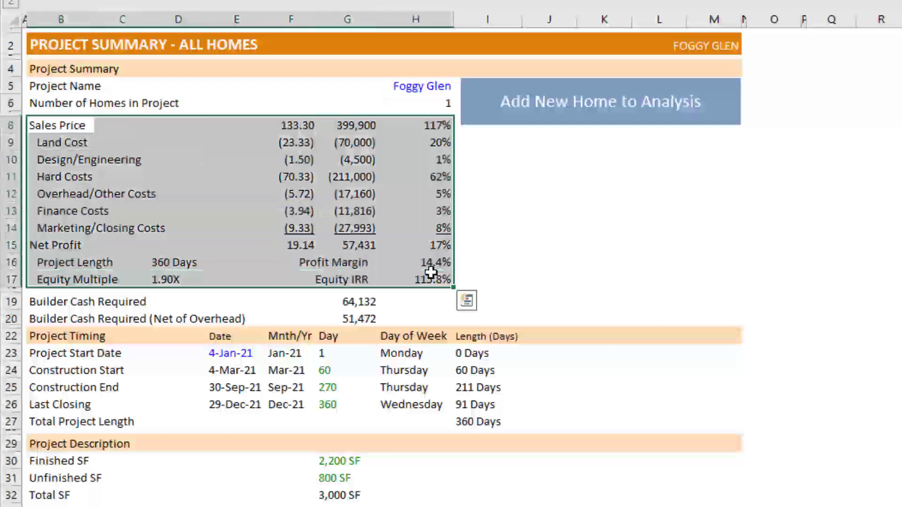
click(430, 274)
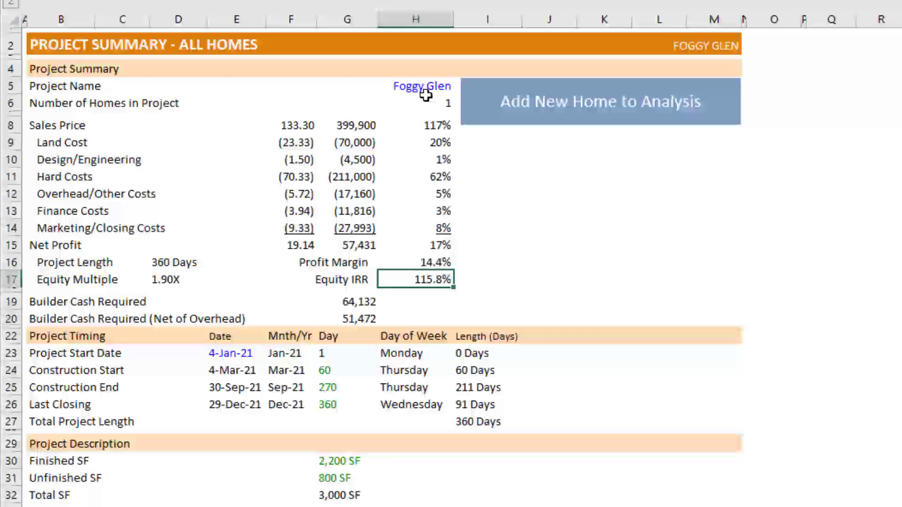
click(425, 99)
click(302, 183)
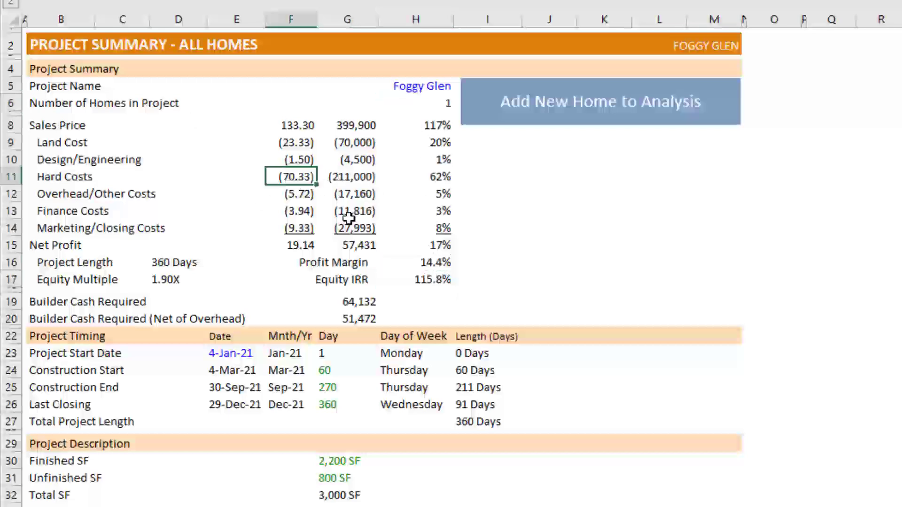
- Examine the Project Timing section, checking the start date input and the construction start, construction end and last closing days
scroll(346, 268, down, 1)
scroll(312, 185, down, 1)
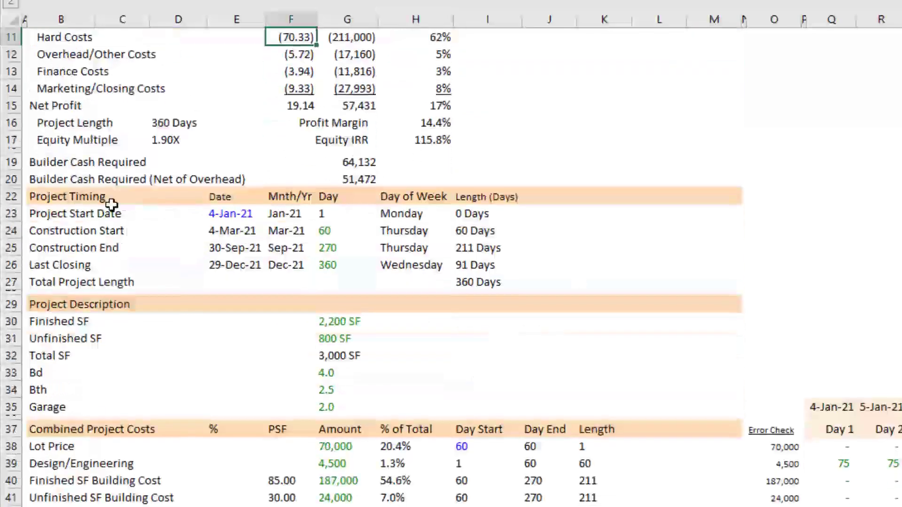
click(235, 212)
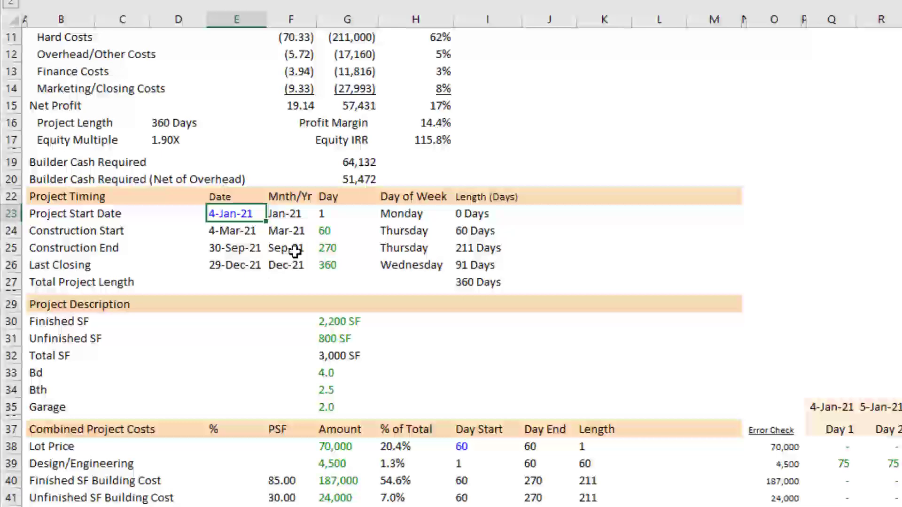
click(328, 231)
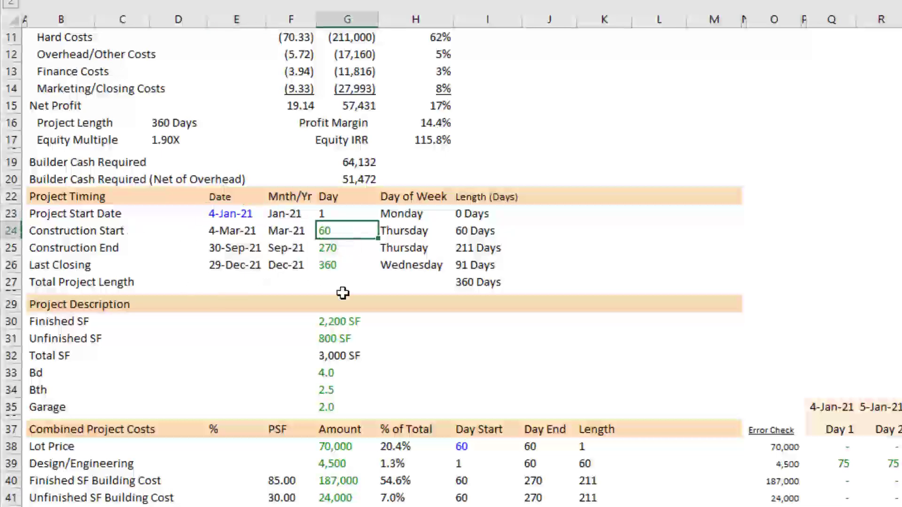
click(342, 265)
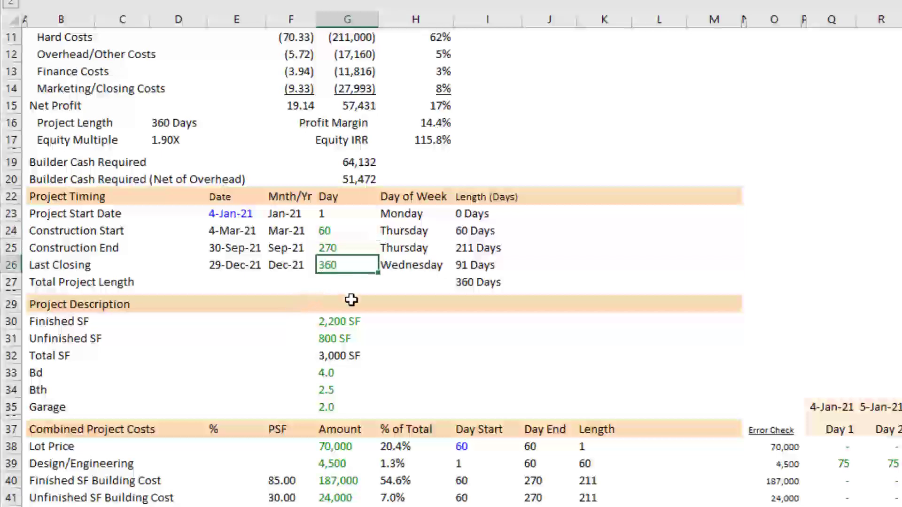
click(342, 245)
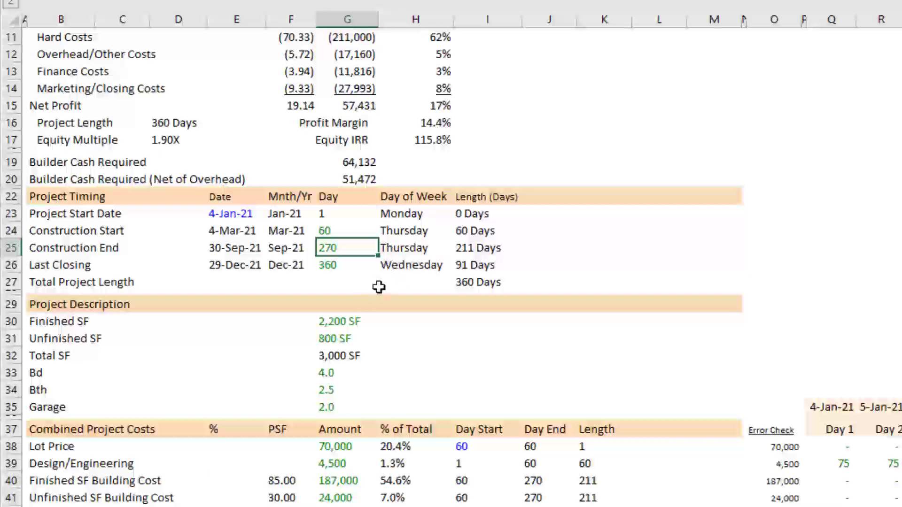
- Examine the Project Description section, checking the finished, unfinished and total square footage and the bedroom, bath and garage figures
scroll(378, 288, down, 2)
click(61, 219)
drag(318, 281, 462, 301)
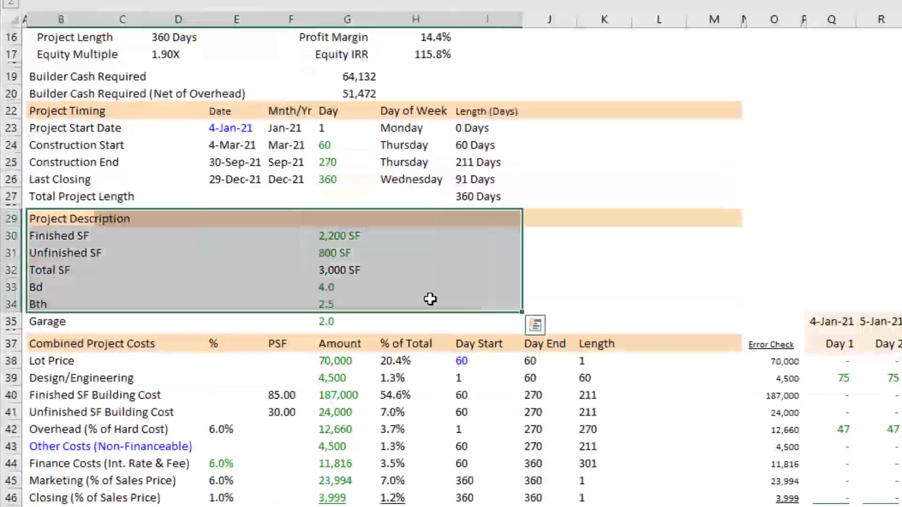
click(347, 287)
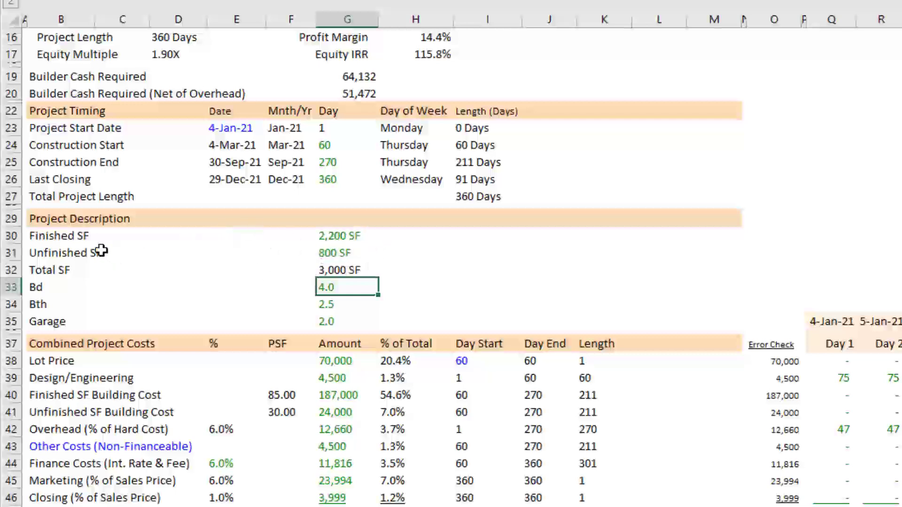
click(361, 252)
click(348, 237)
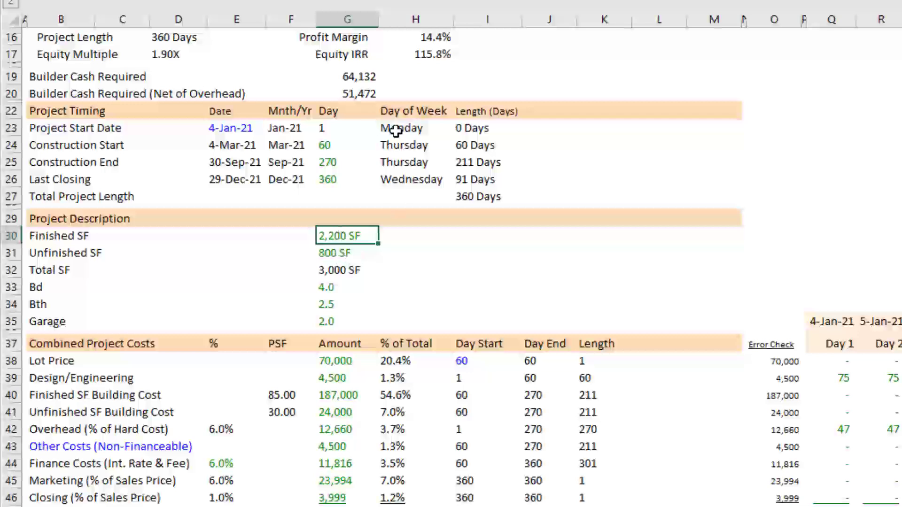
click(348, 256)
click(359, 273)
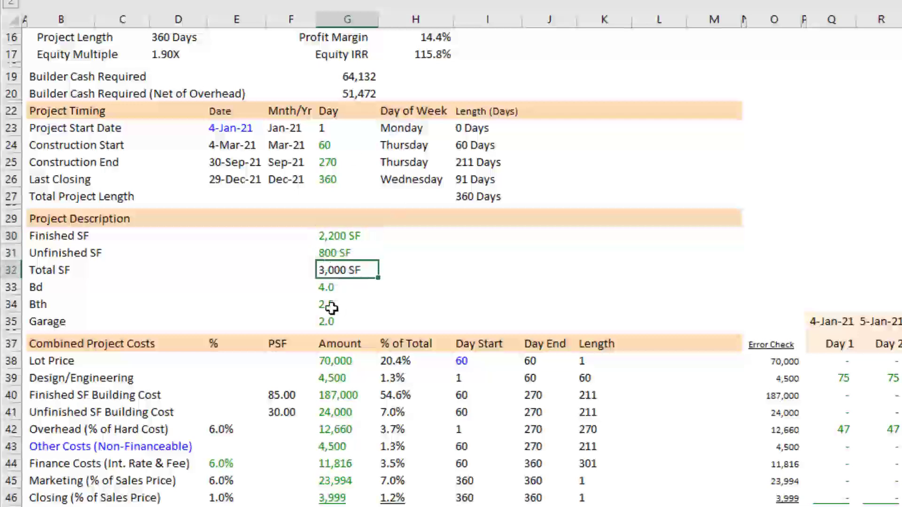
click(346, 286)
click(341, 308)
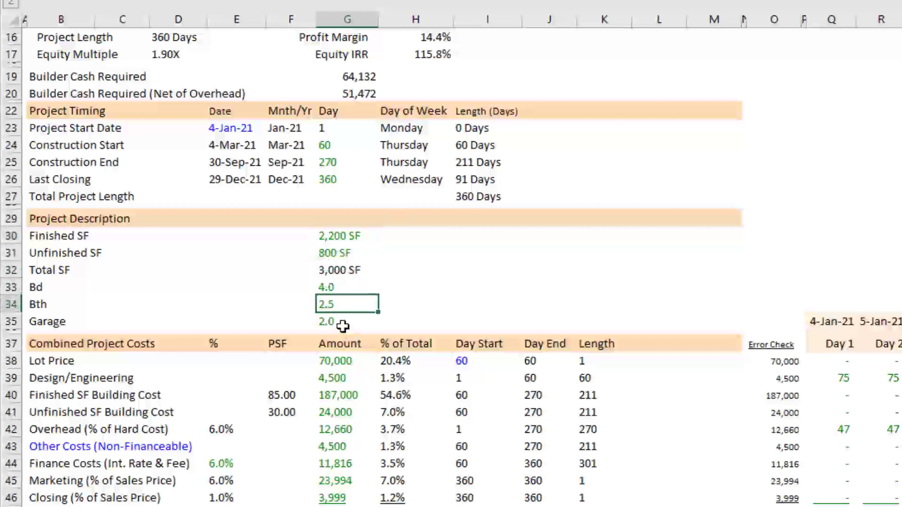
click(345, 323)
- Review the Combined Project Costs and the Combined Home Sale Pro Forma from Sales Price down to Net Profit
scroll(332, 387, down, 4)
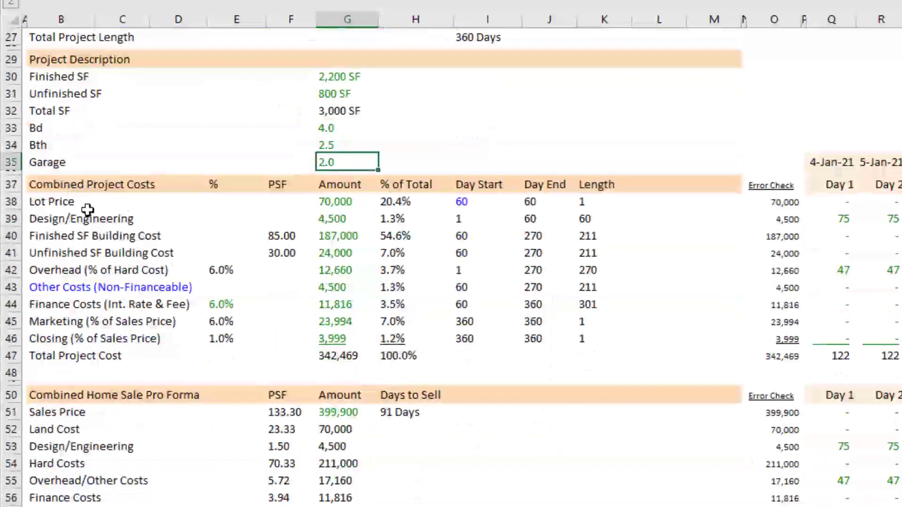
scroll(306, 297, down, 3)
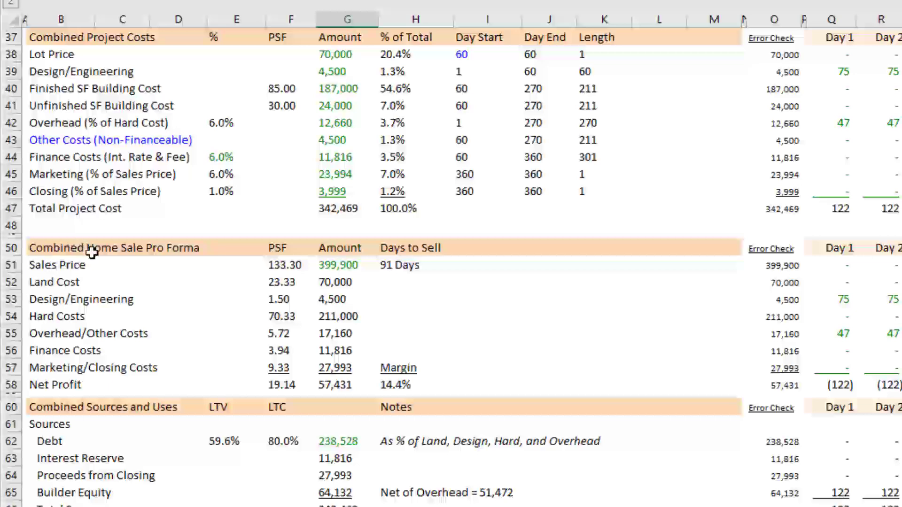
click(339, 266)
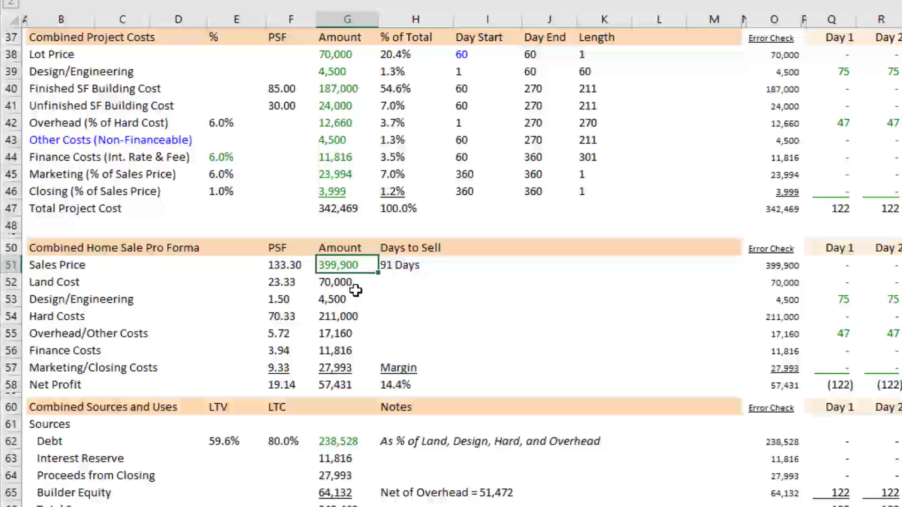
drag(356, 291, 364, 389)
click(364, 389)
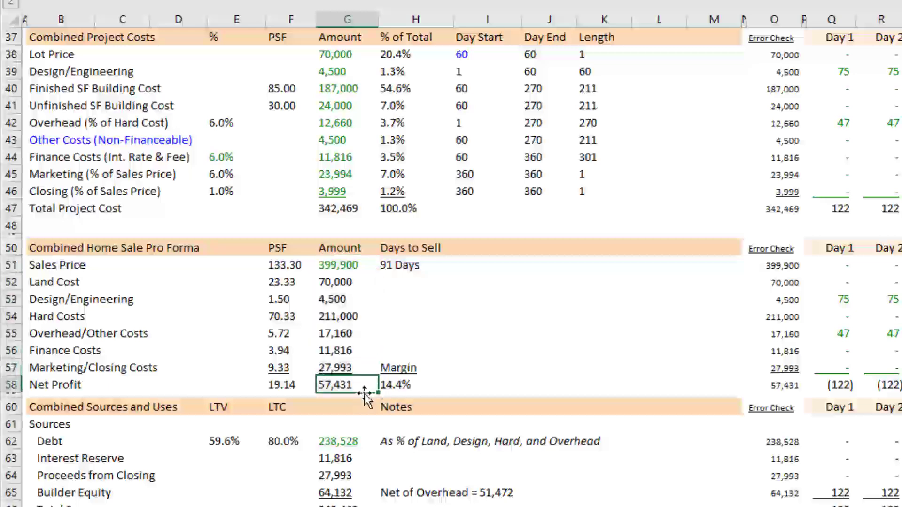
- Look over the sources and the uses in the Combined Sources and Uses section
scroll(365, 389, down, 3)
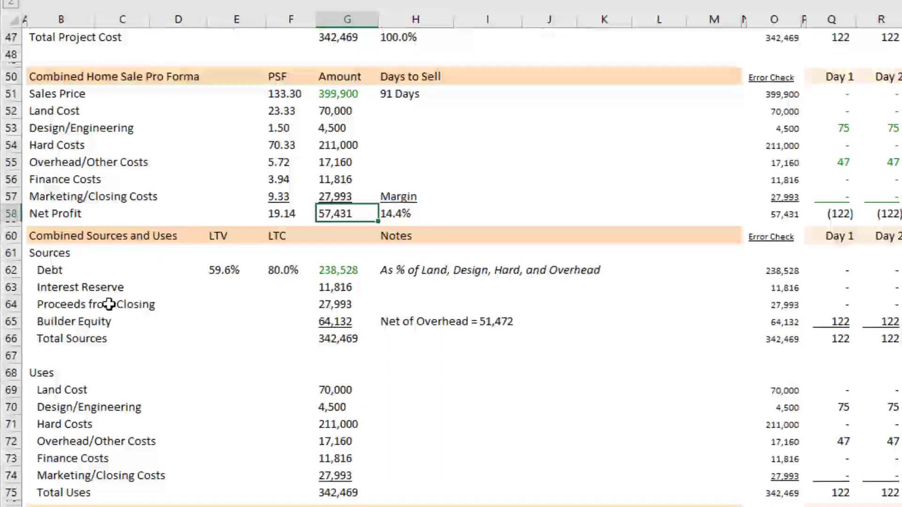
click(99, 304)
click(130, 458)
- Examine the daily cash flows of the Lot Price and Design/Engineering rows, and return to the start of the Project worksheet
scroll(201, 321, up, 8)
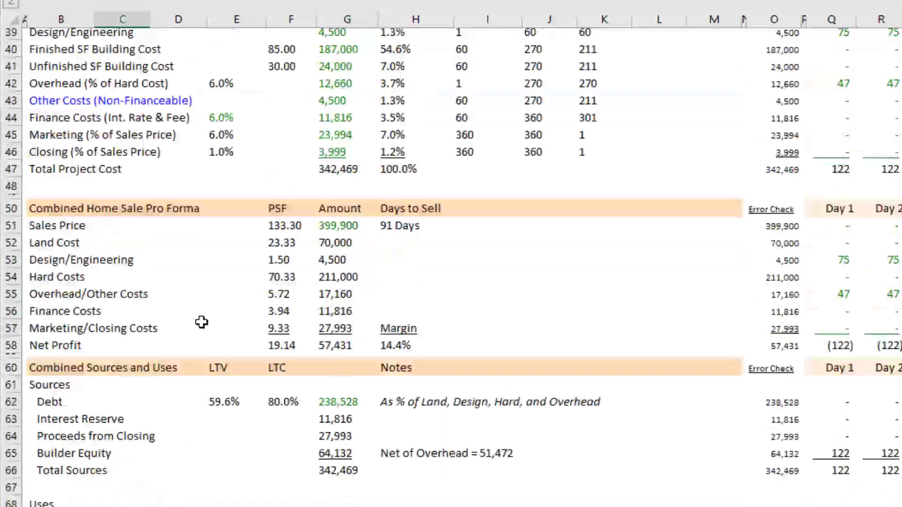
scroll(41, 284, right, 6)
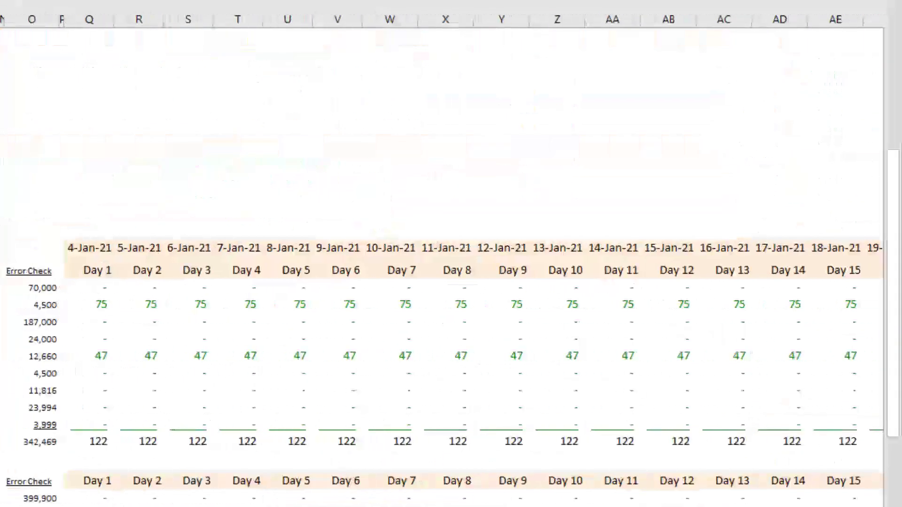
key(Right)
key(Right)
key(Right)
key(Right)
key(Right)
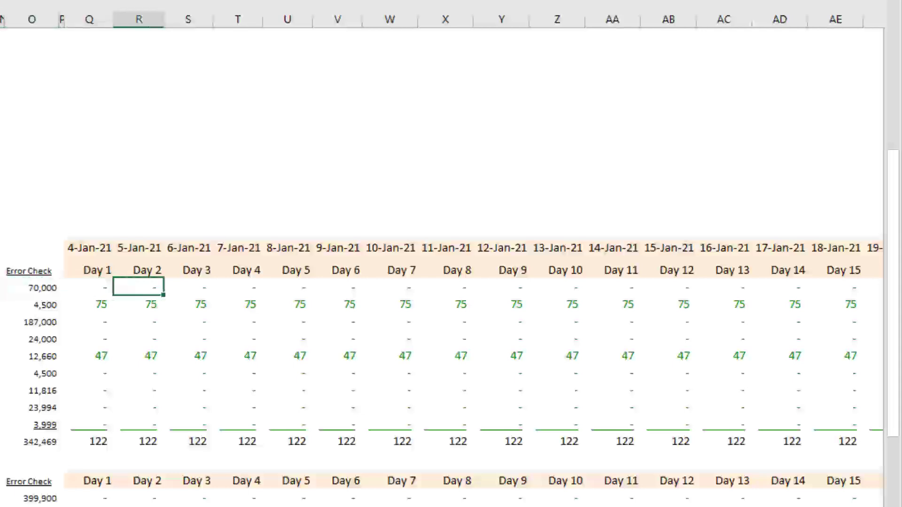
key(Left)
key(Down)
key(Right)
key(Right)
key(Right)
key(Right)
key(Right)
key(Right)
key(Right)
key(Right)
key(Right)
key(Right)
key(Right)
key(Right)
key(Right)
key(Right)
key(Right)
key(Right)
key(Right)
key(Right)
key(Right)
key(Right)
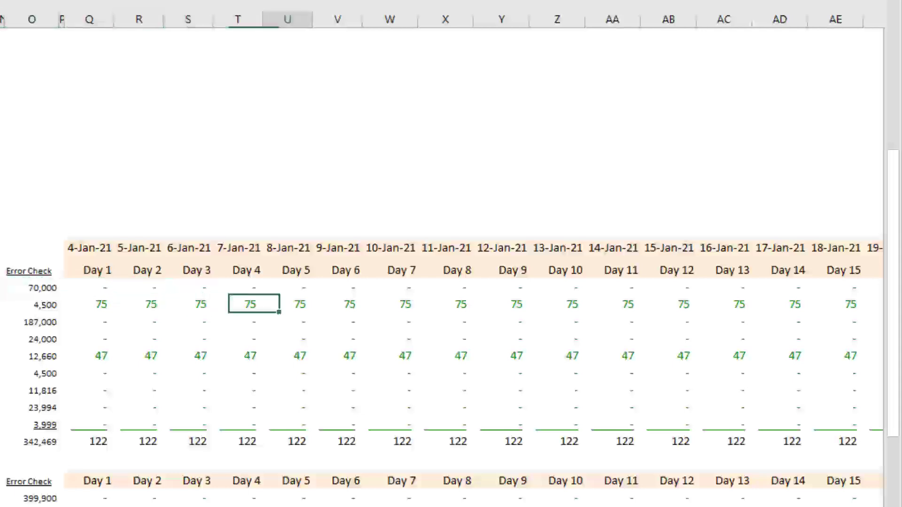
key(Right)
key(Right)
key(Right)
key(ctrl+Home)
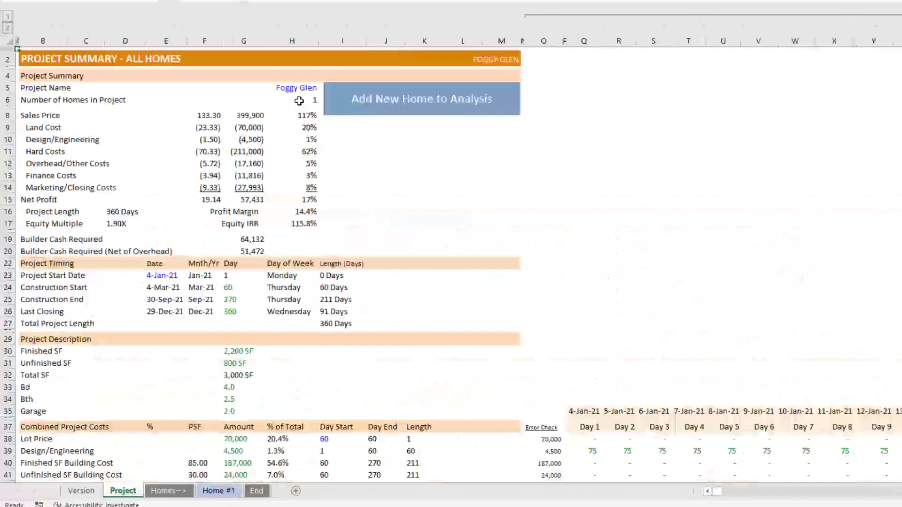
- Check the Number of Homes in Project formula, and look through the Project module's macros in the Visual Basic editor
click(299, 101)
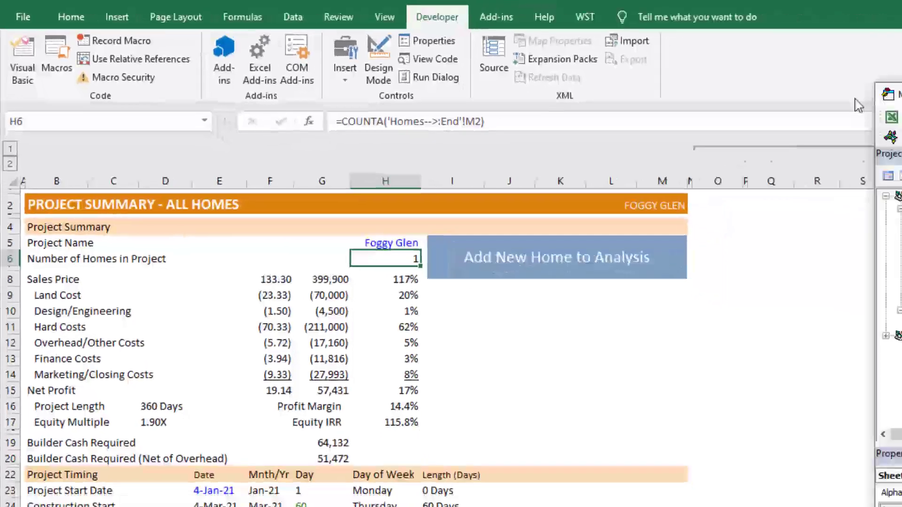
click(26, 70)
click(273, 295)
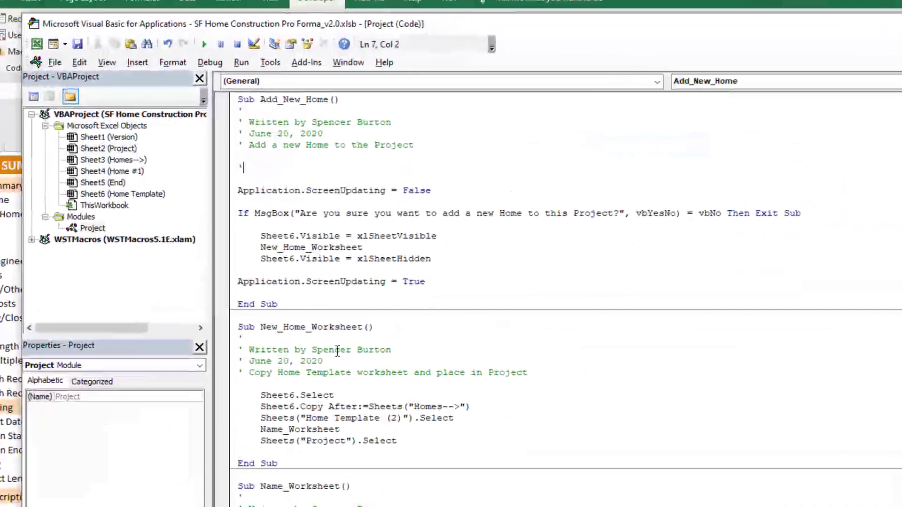
scroll(528, 282, down, 1)
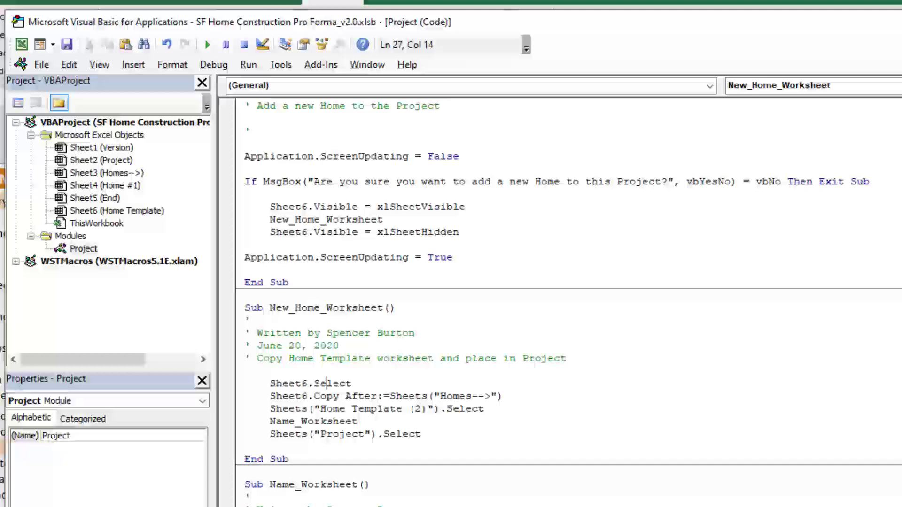
click(332, 506)
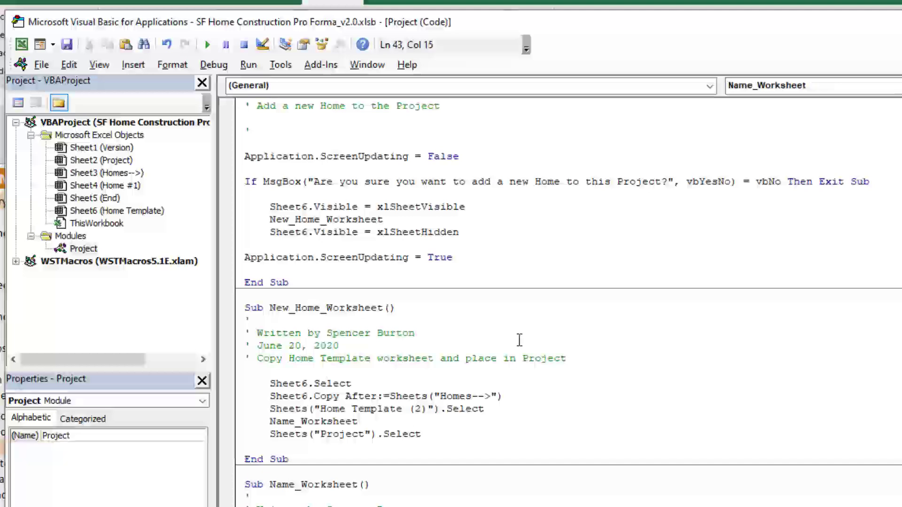
scroll(430, 484, up, 2)
- Read the Add_New_Home macro, including its confirmation message and the lines that show and hide Sheet6
drag(357, 105, 269, 105)
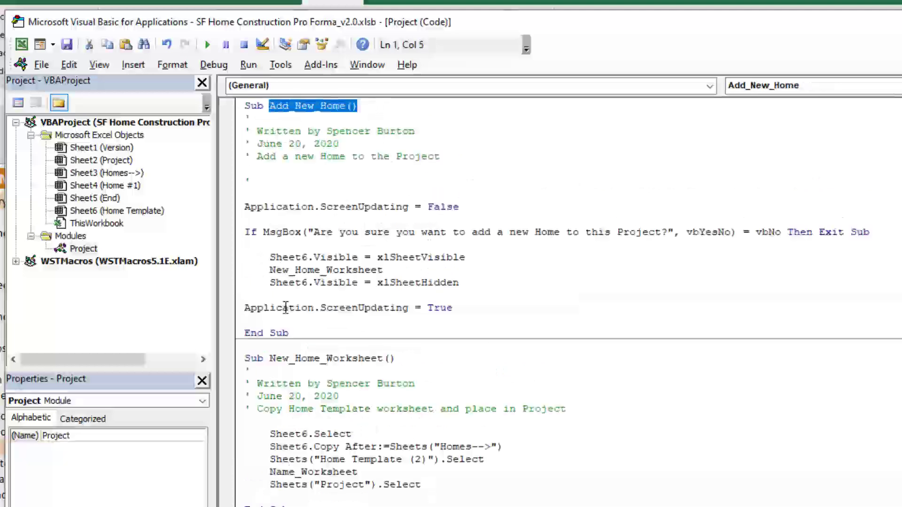
click(326, 270)
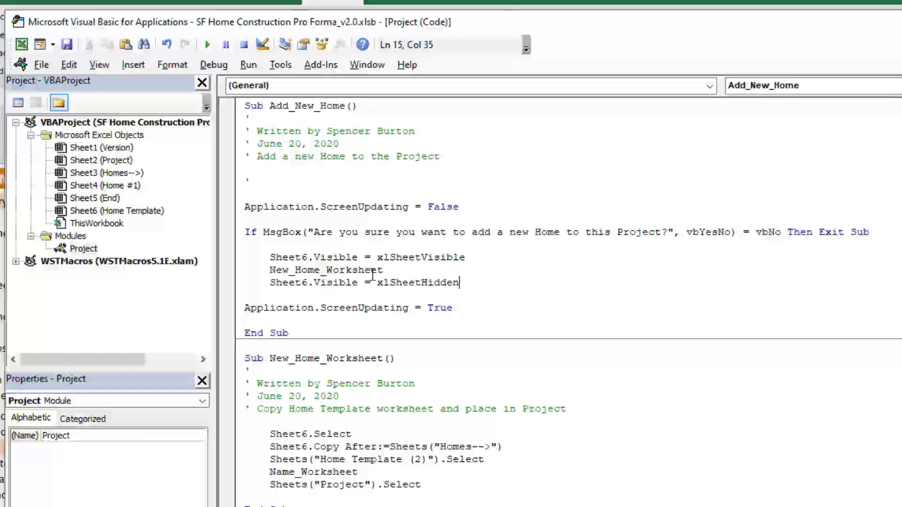
drag(499, 282, 826, 234)
click(711, 233)
drag(269, 257, 269, 308)
- Read the New_Home_Worksheet macro lines that copy the Home Template after the Homes--> sheet and select the copy
scroll(510, 249, down, 2)
click(398, 409)
click(345, 396)
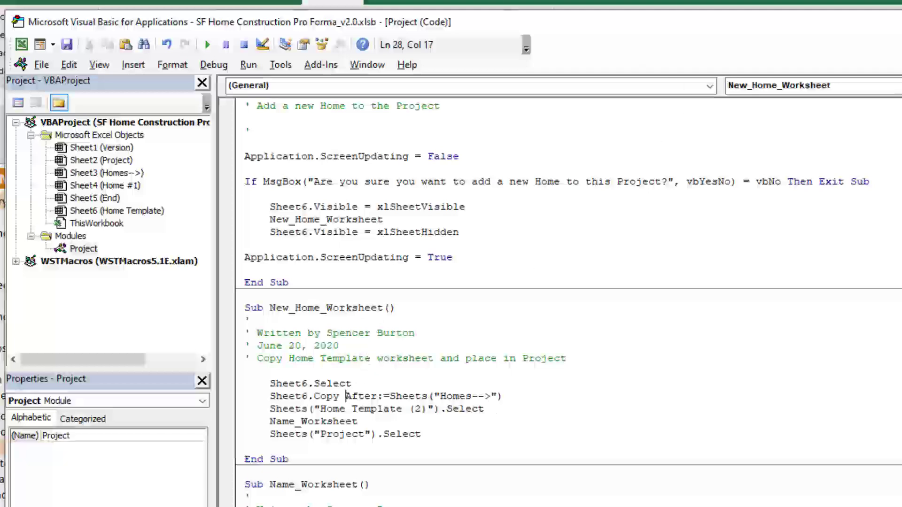
- Switch to the workbook, check its hidden worksheets without unhiding any, and look at Home #1 before returning to Project
key(alt+Tab)
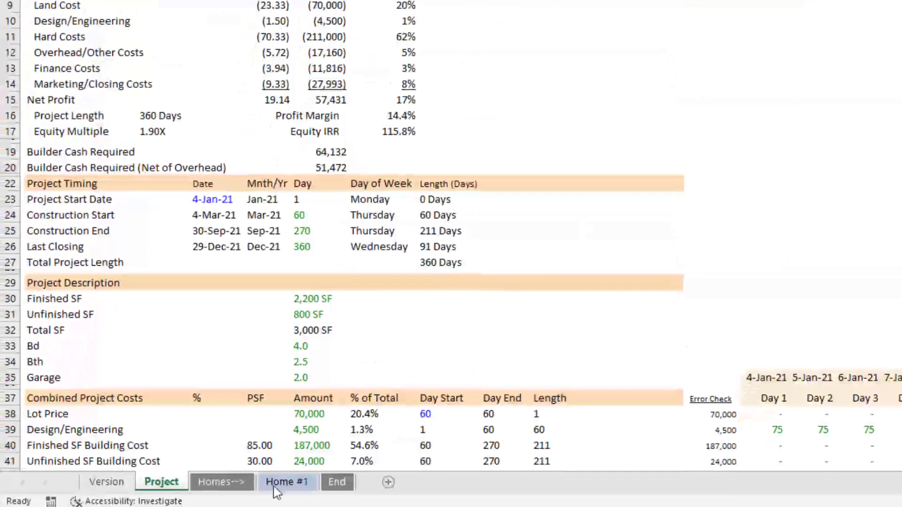
right_click(180, 487)
click(209, 452)
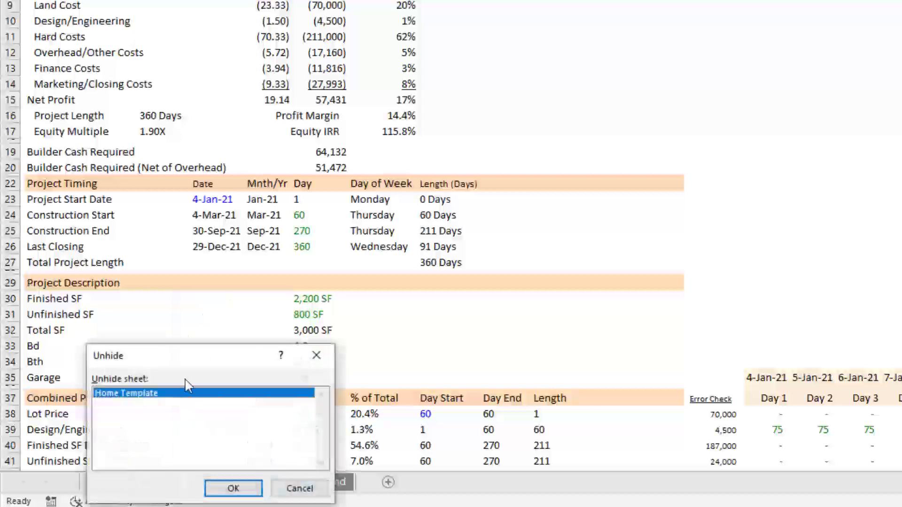
drag(204, 353, 295, 272)
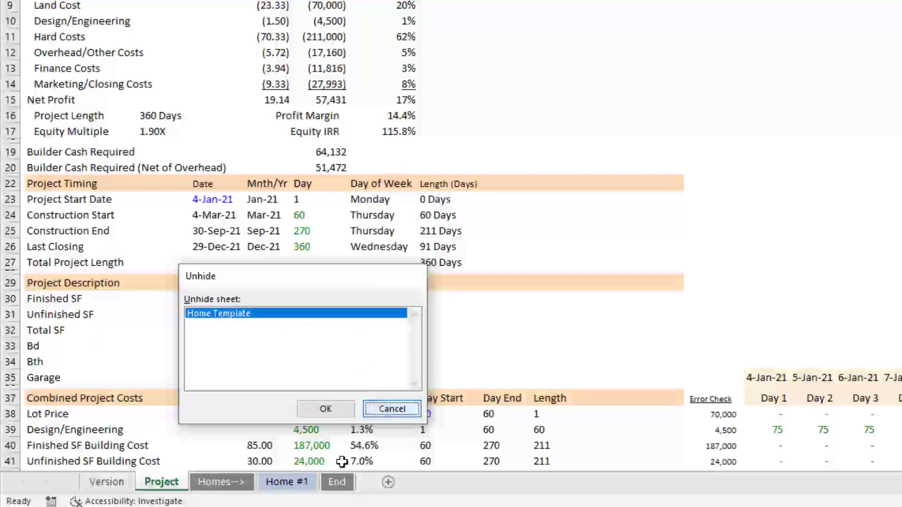
click(390, 409)
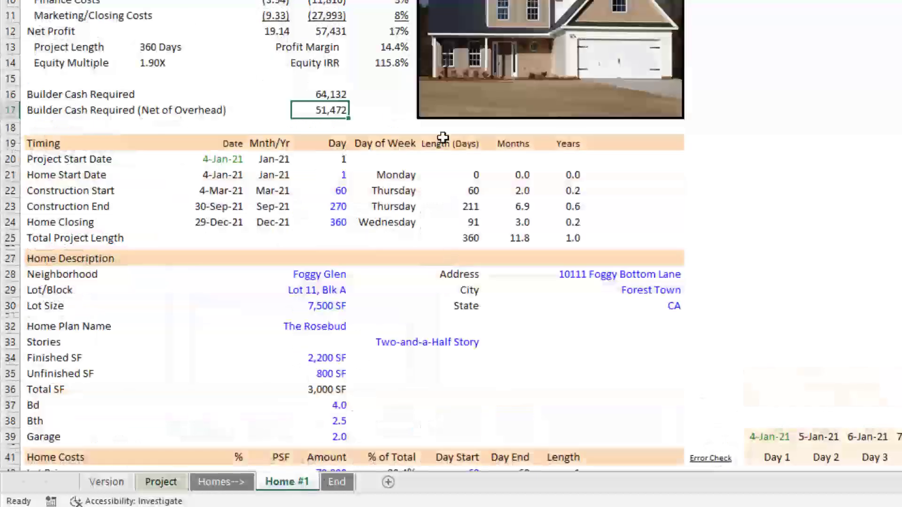
click(161, 482)
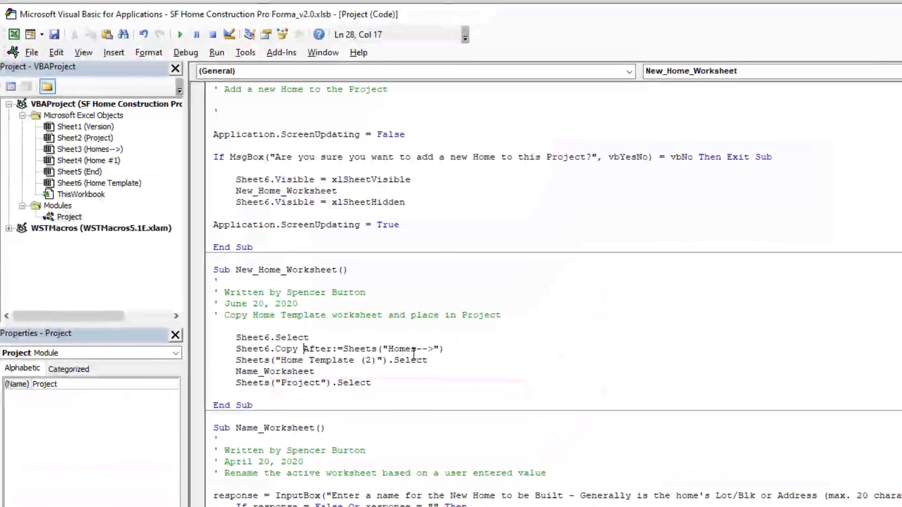
- Read the New_Home_Worksheet macro again, from its name through the lines that select Sheet6 and copy it after Homes-->
drag(358, 269, 237, 270)
scroll(350, 249, up, 2)
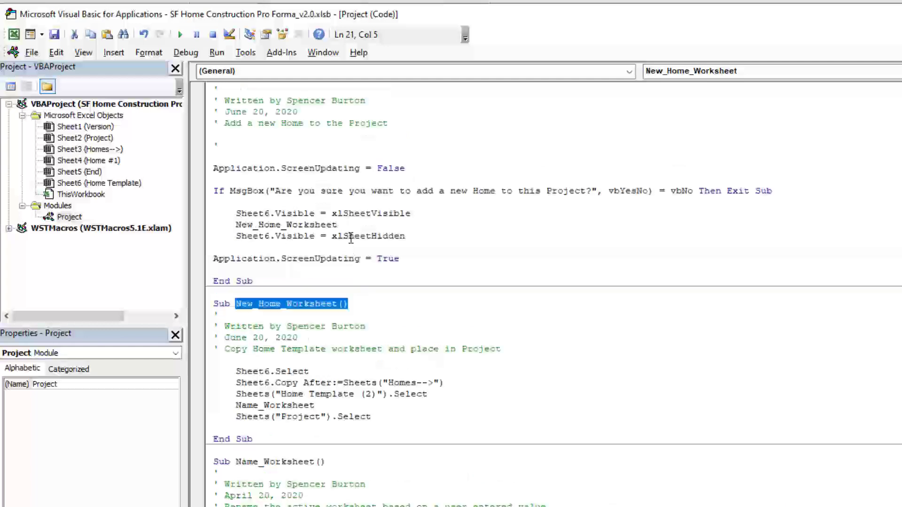
scroll(317, 268, down, 2)
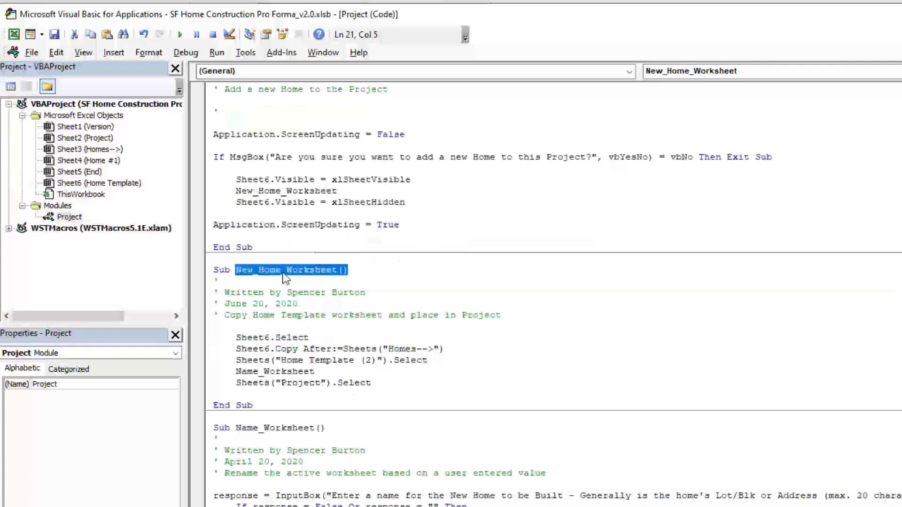
drag(334, 333, 242, 331)
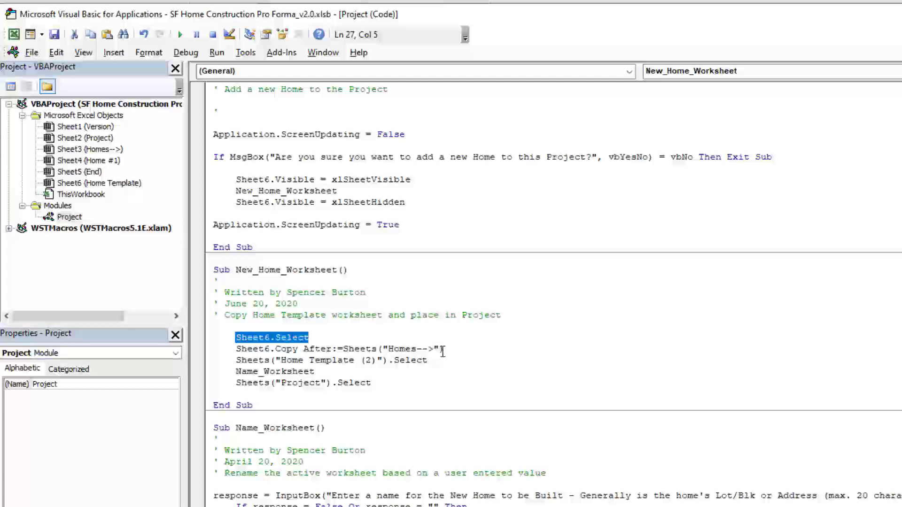
drag(442, 351, 236, 337)
click(270, 349)
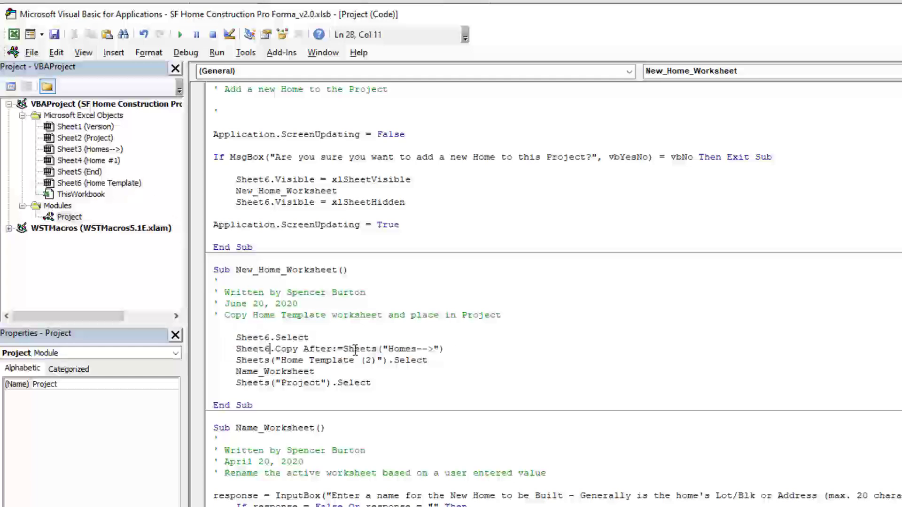
drag(276, 349, 342, 349)
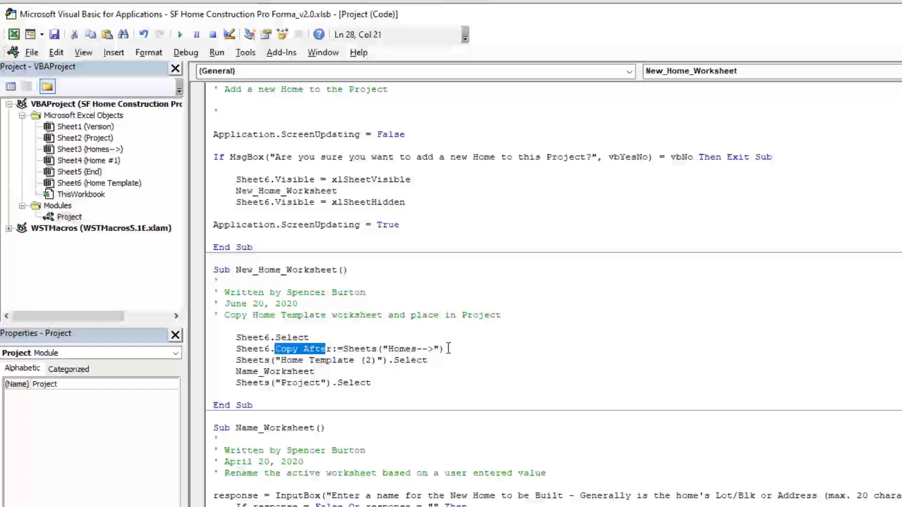
drag(382, 349, 438, 349)
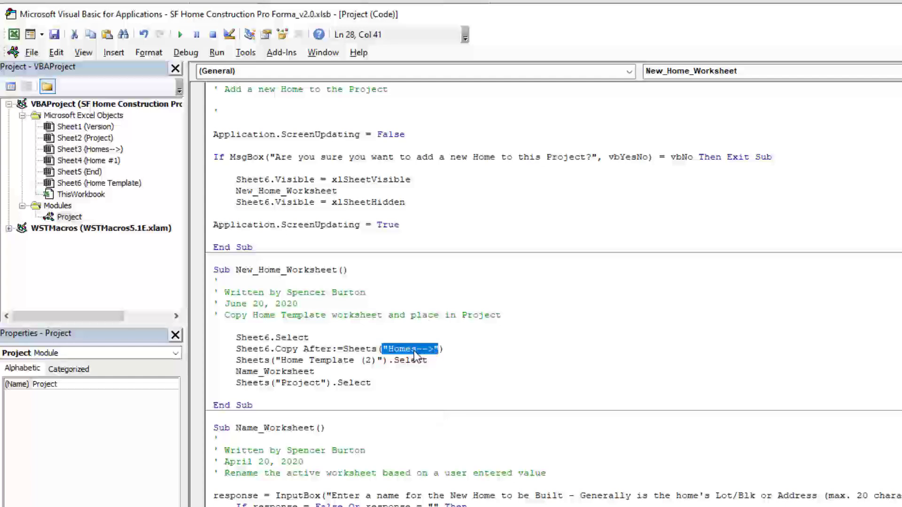
- Read the macro lines that select the Home Template (2) sheet and call Name_Worksheet
drag(427, 360, 245, 359)
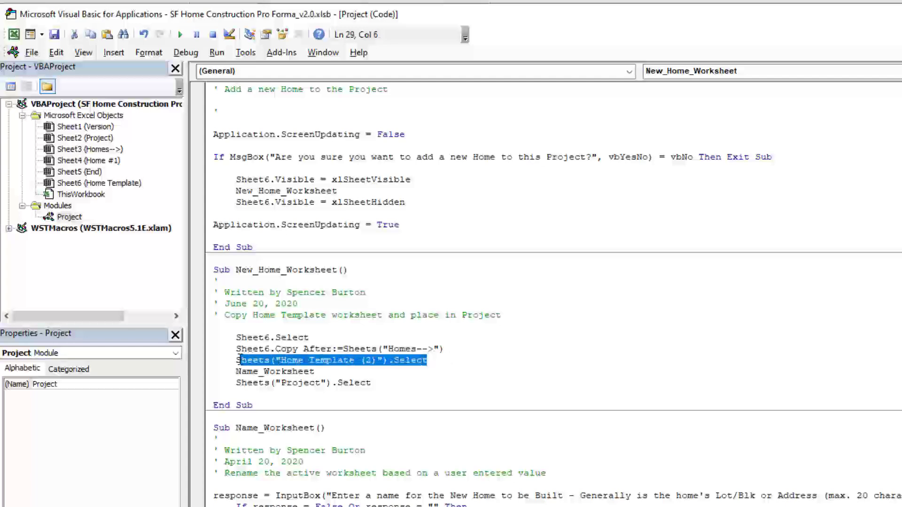
click(281, 360)
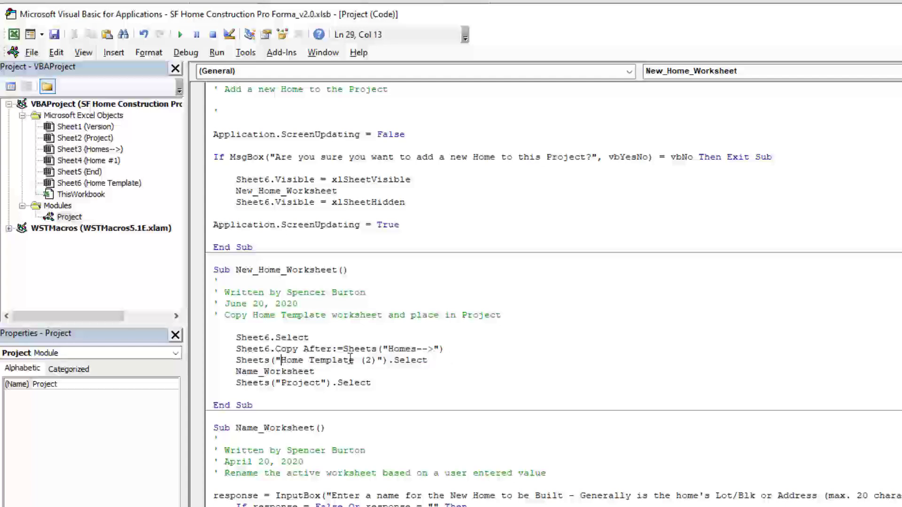
drag(379, 360, 236, 368)
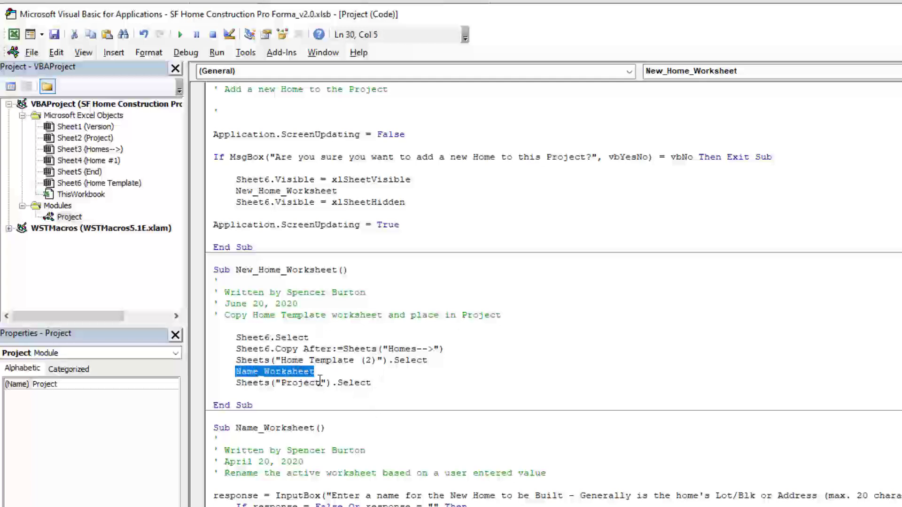
- Read the Name_Worksheet macro, including its InputBox prompt, the invalid-name check and the line that renames the active sheet
drag(347, 429, 235, 428)
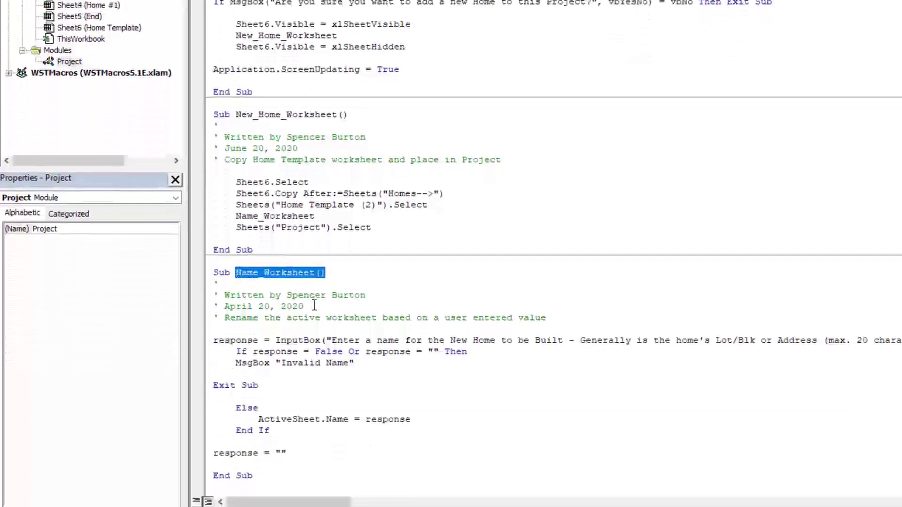
click(314, 306)
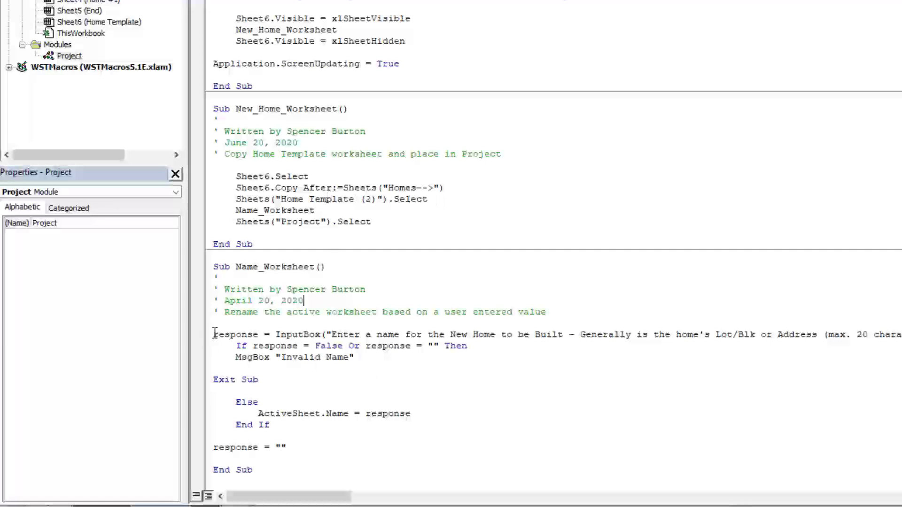
shift+click(428, 364)
click(423, 335)
drag(432, 414, 241, 415)
click(232, 437)
- Review the end of the Add_New_Home macro, where Sheet6 is hidden again and screen updating is turned back on
scroll(306, 387, up, 2)
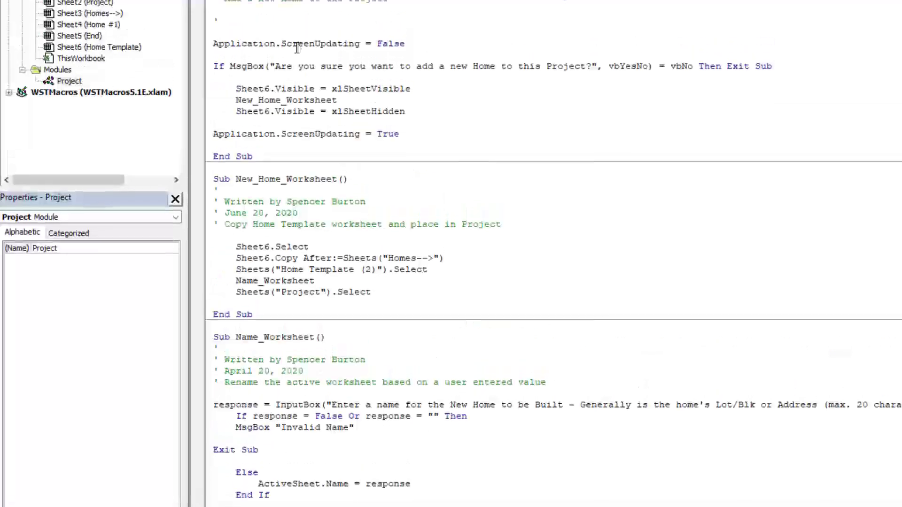
drag(400, 108, 251, 107)
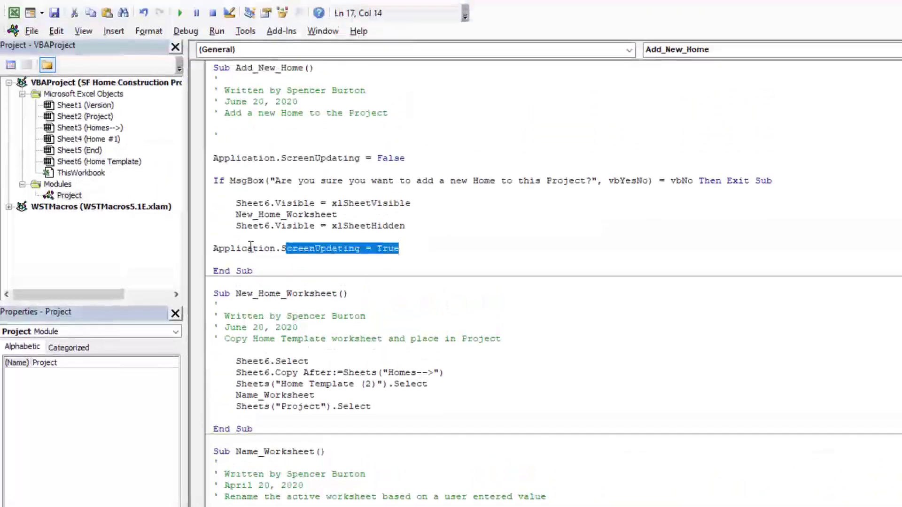
drag(250, 246, 240, 248)
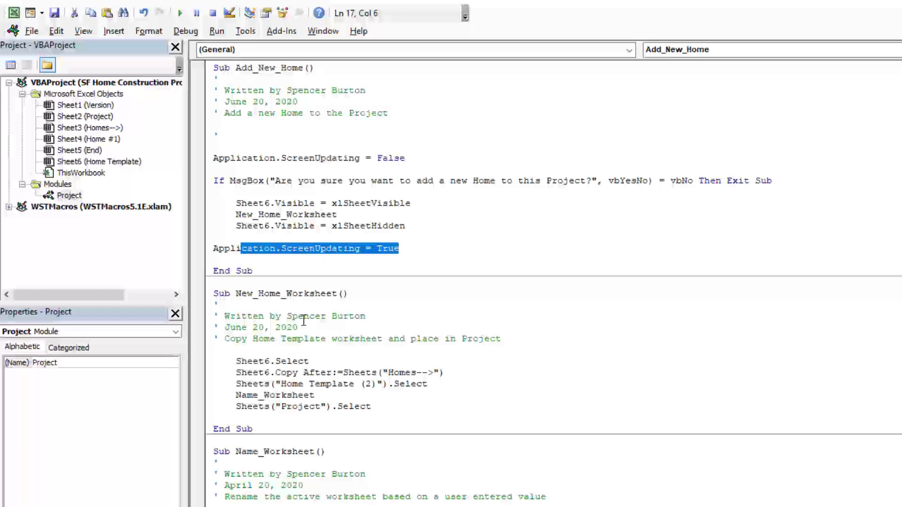
drag(314, 68, 241, 68)
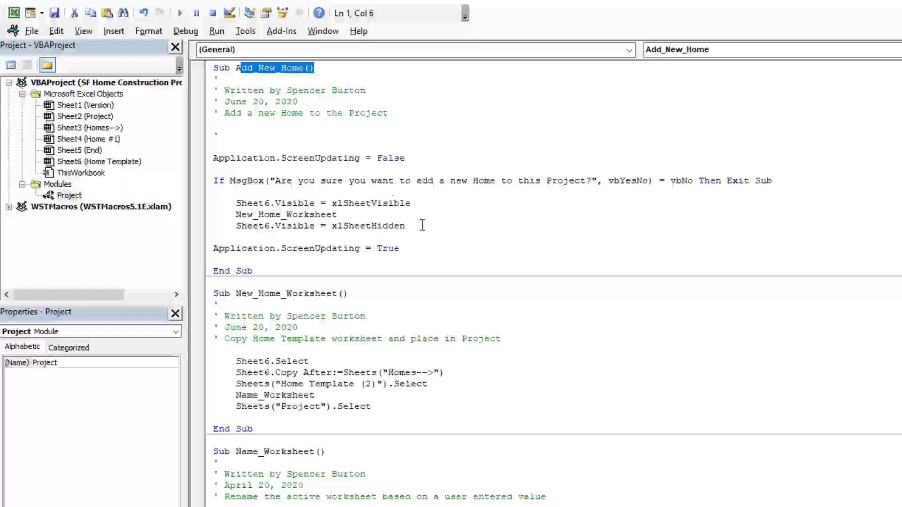
drag(423, 226, 229, 230)
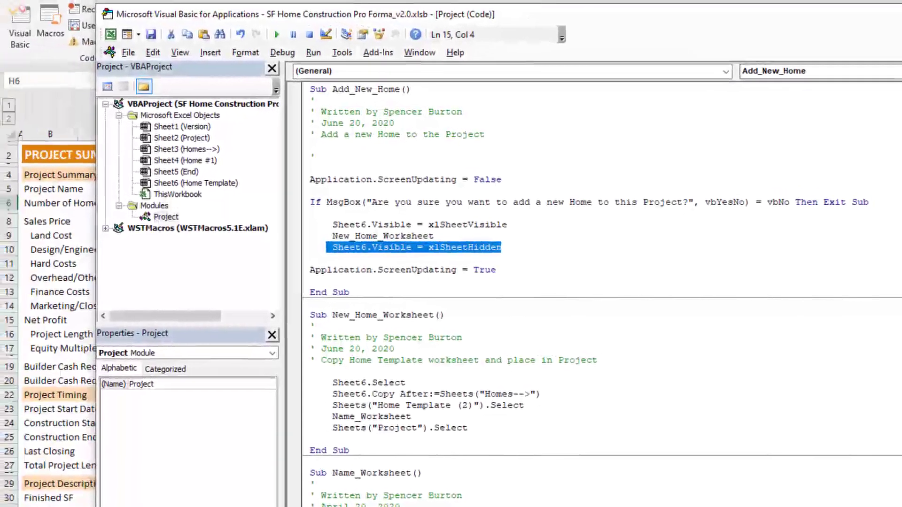
- Switch back to the workbook, add a new home to the analysis and name it Home #2
click(900, 2)
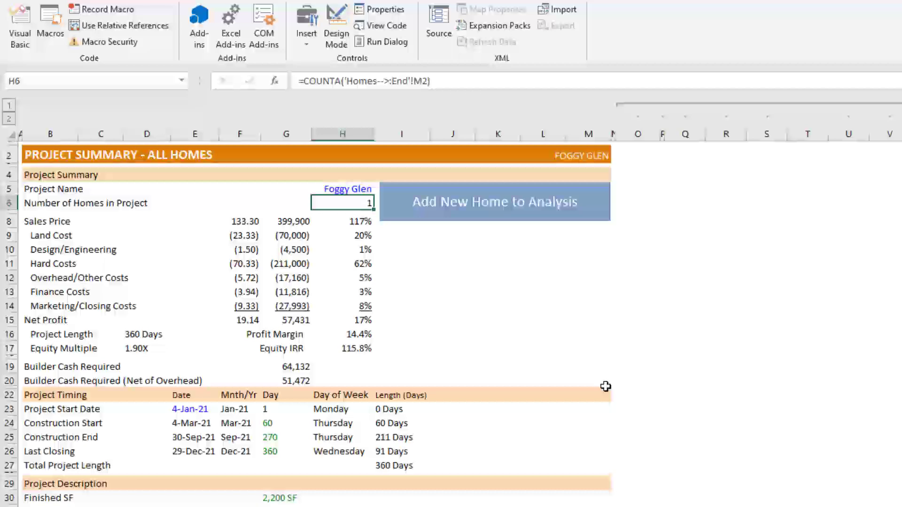
click(481, 213)
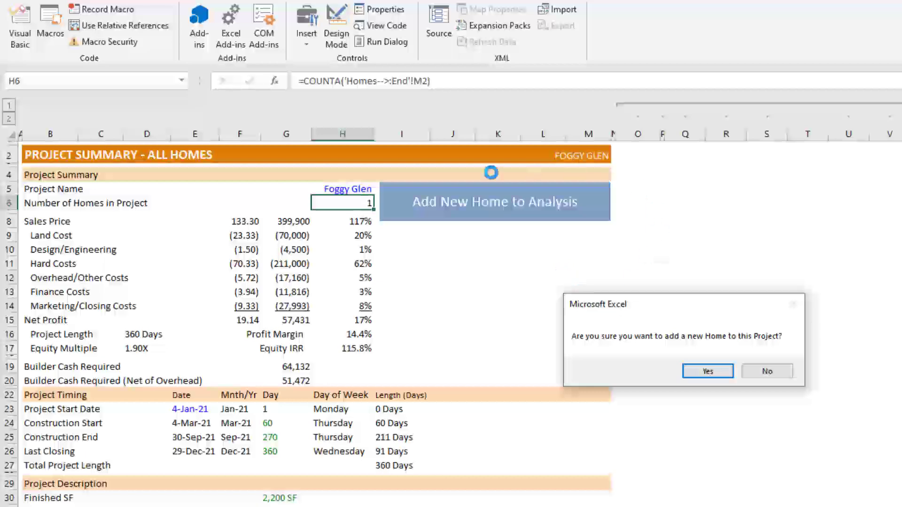
drag(620, 305, 486, 270)
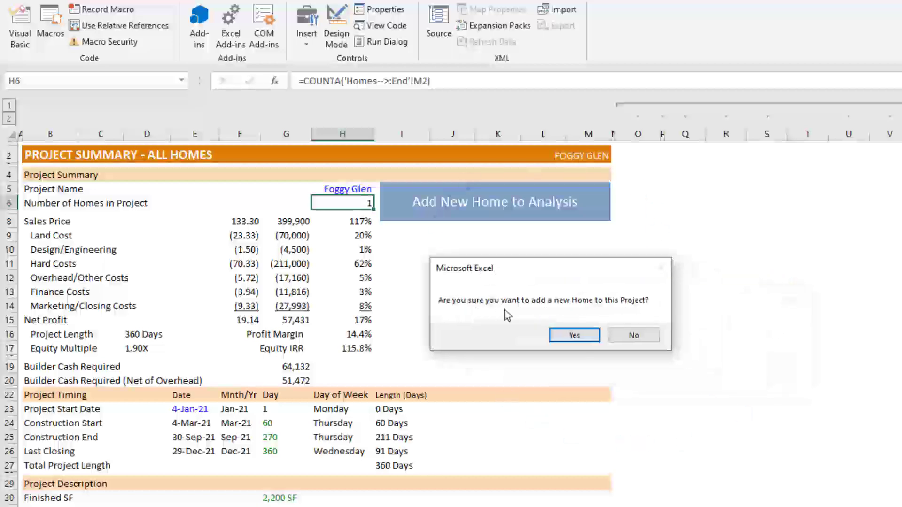
click(582, 336)
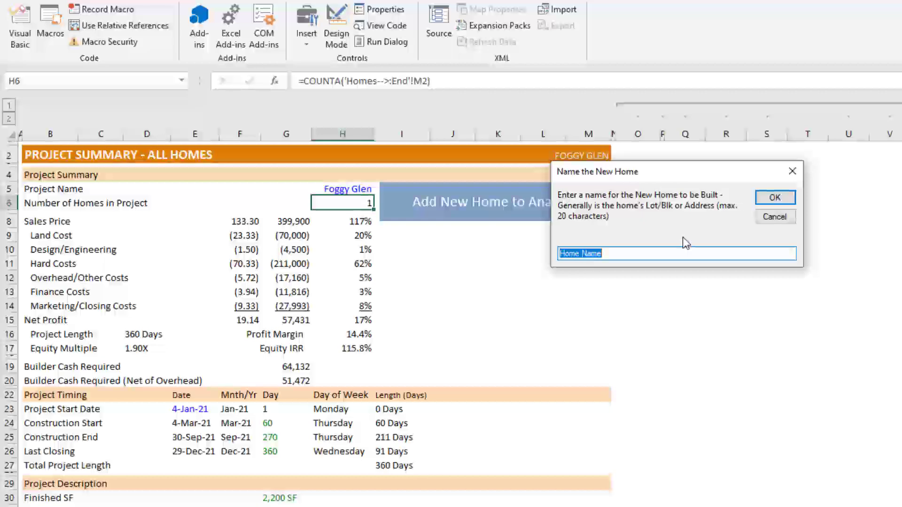
text(Home #2)
click(775, 197)
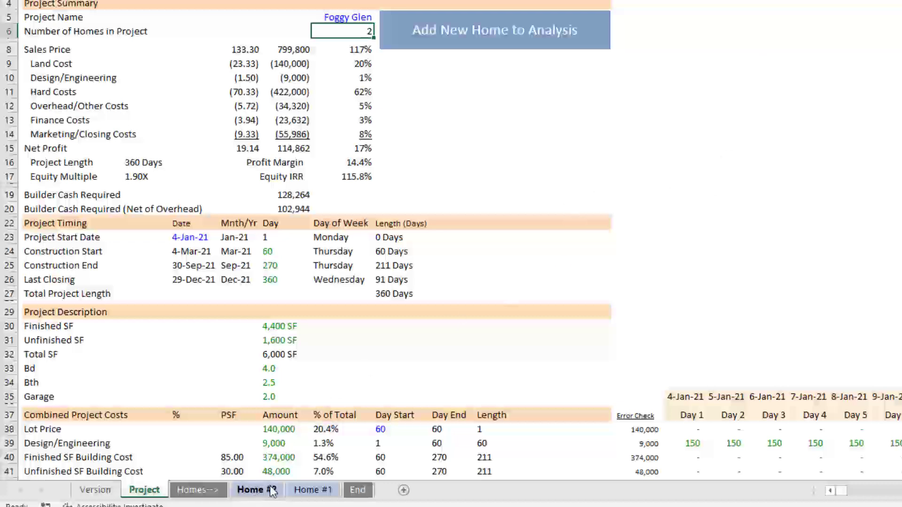
- On the Home #2 sheet, set the Home Start Date day to 60 and the Construction Start day to 90
click(256, 490)
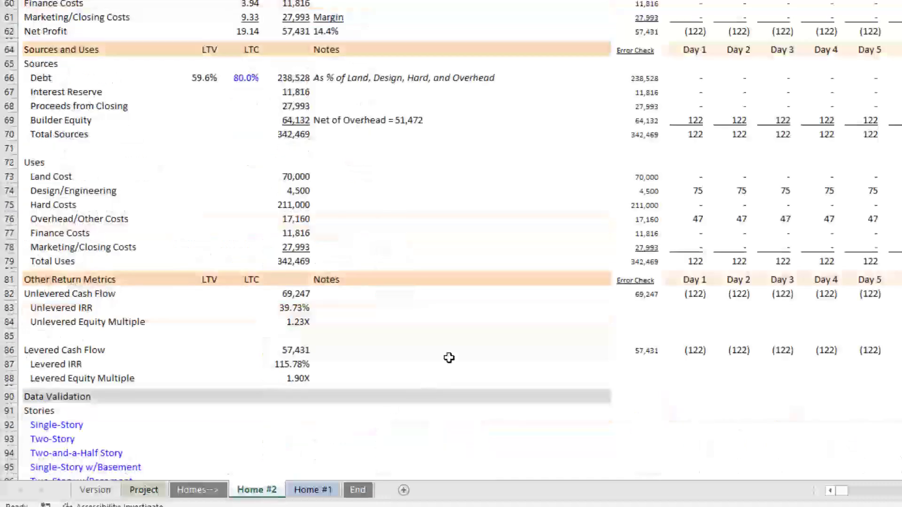
scroll(342, 258, up, 12)
scroll(371, 371, up, 7)
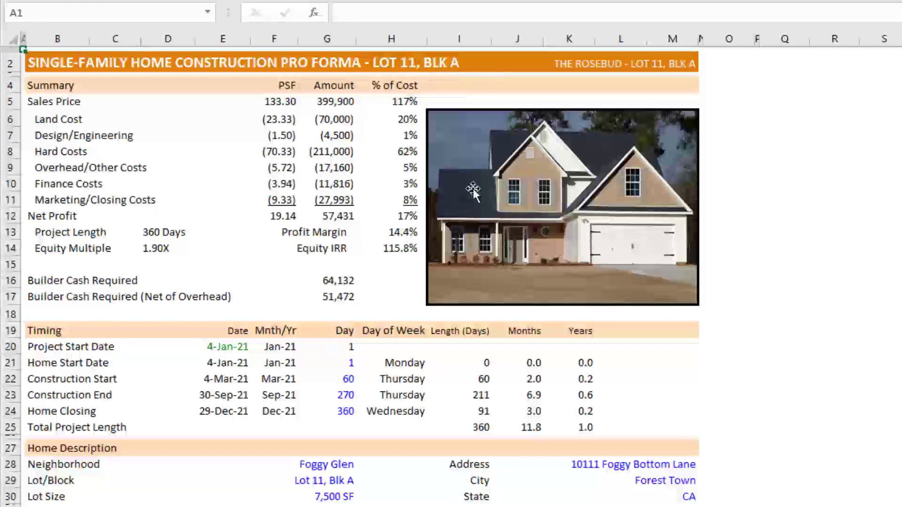
click(338, 362)
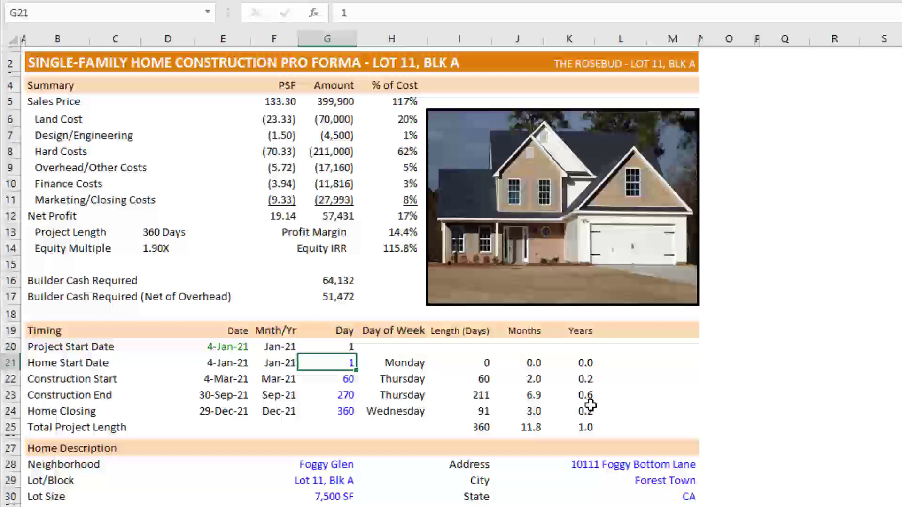
text(60)
key(Return)
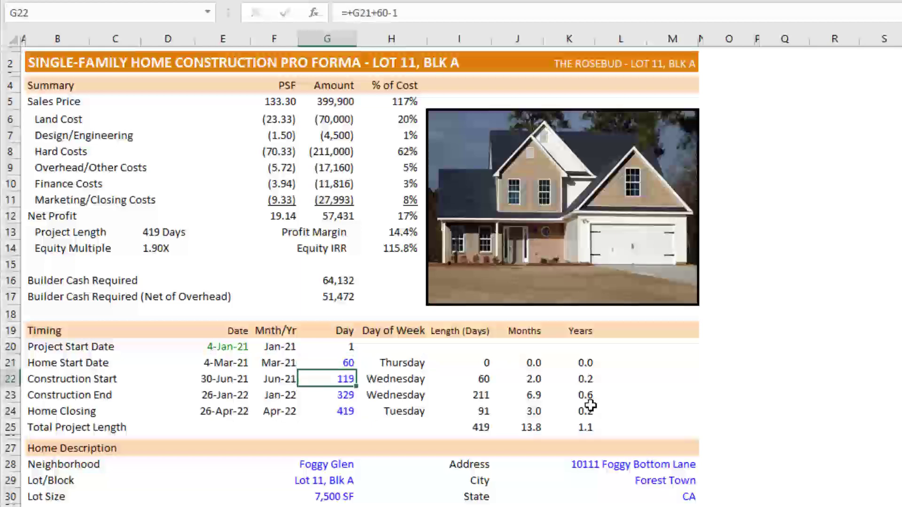
text(9)
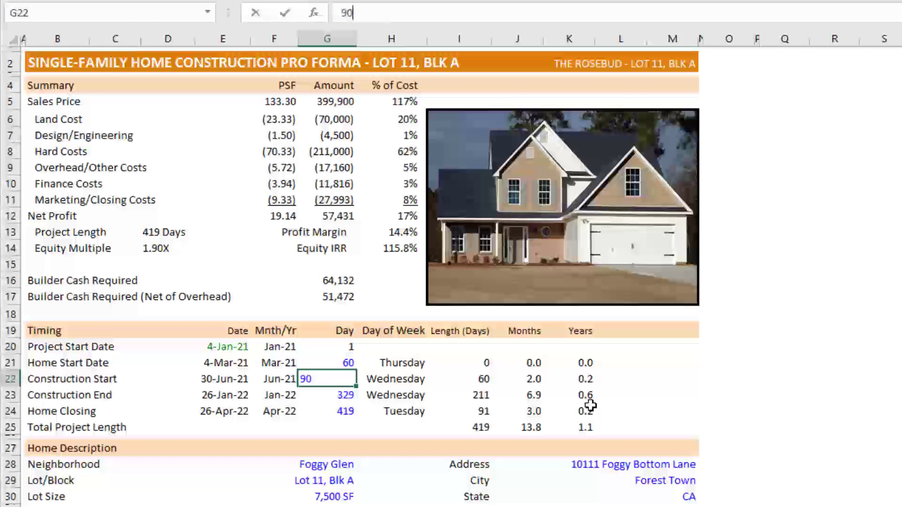
text(0)
key(Return)
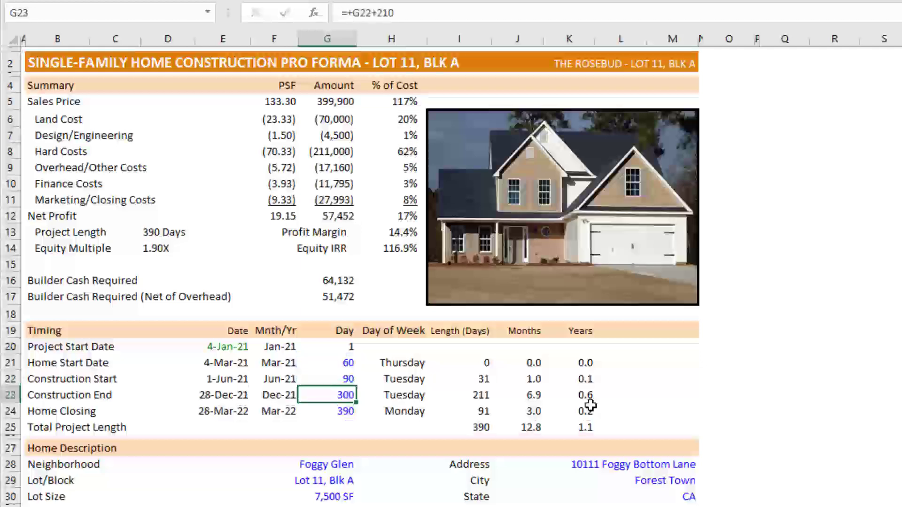
- Set Home #2's Construction End day to the Construction Start day plus 180, using =+G22+180
text(+)
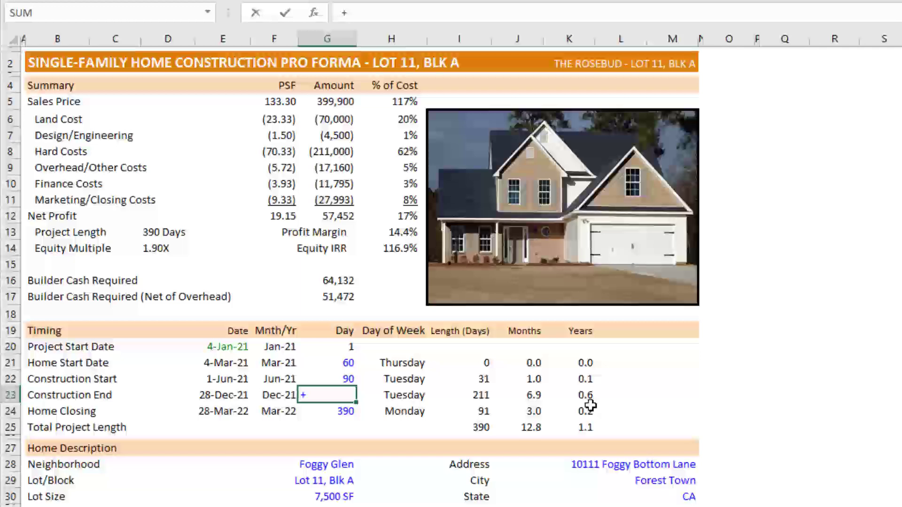
key(Up)
text(+1)
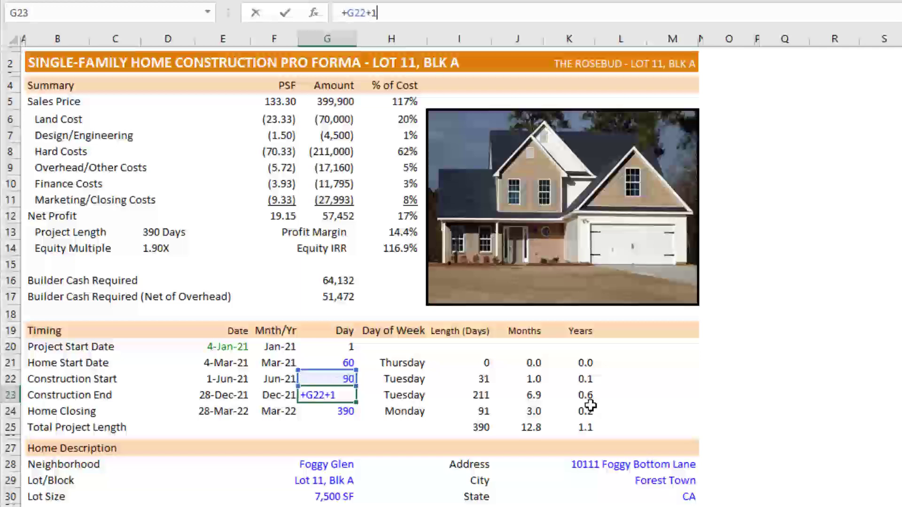
key(Return)
key(Up)
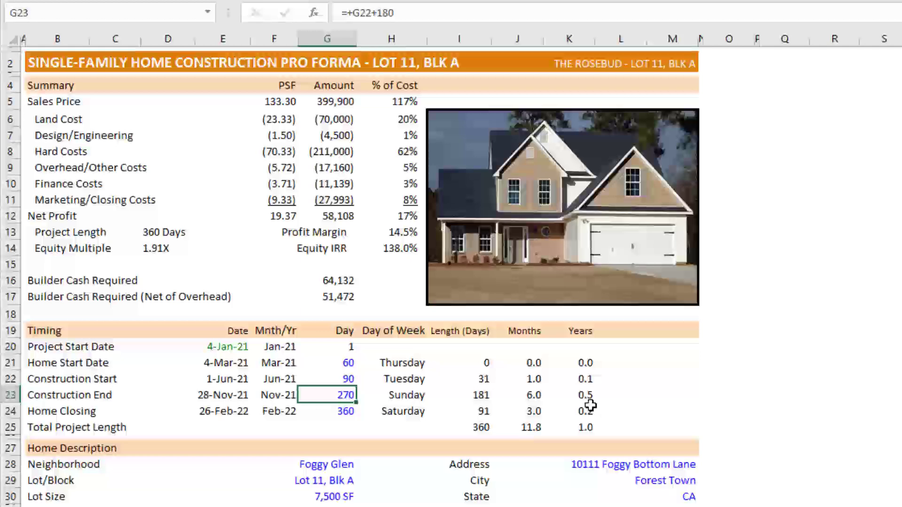
key(Down)
text(+)
key(Up)
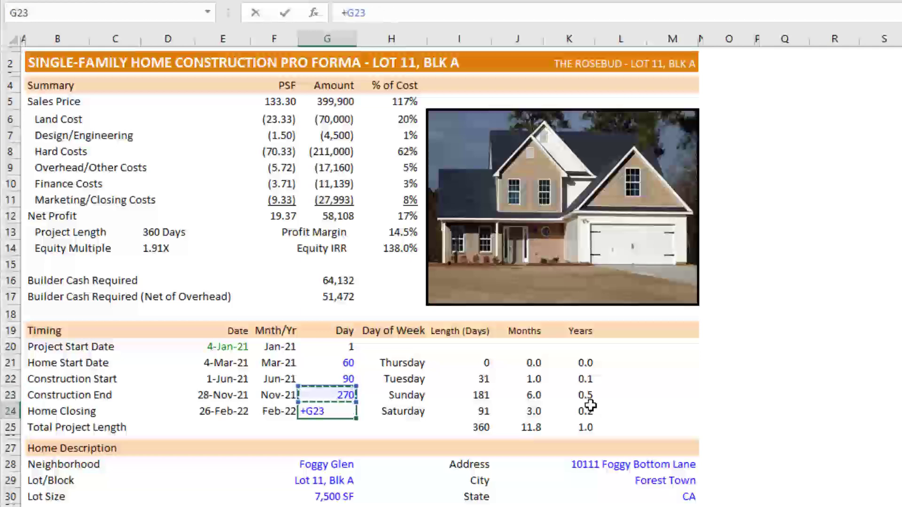
text(120)
key(Escape)
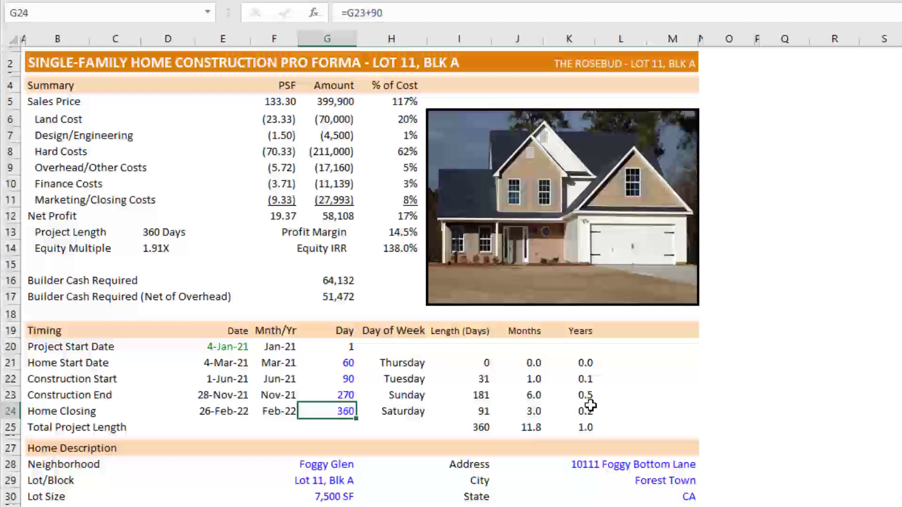
- Set Home #2's Home Closing day to the Construction End day plus 120, using =+G23+120
text(+)
key(Up)
text(+1)
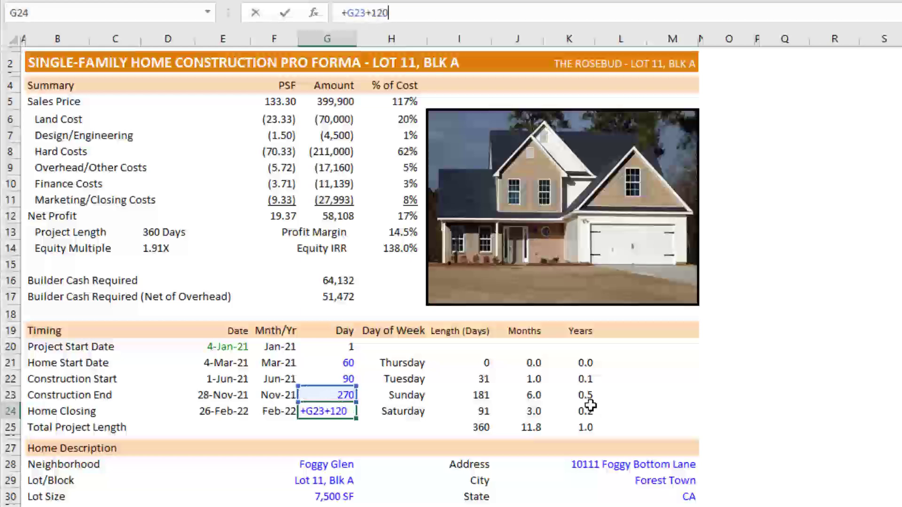
key(Return)
key(Up)
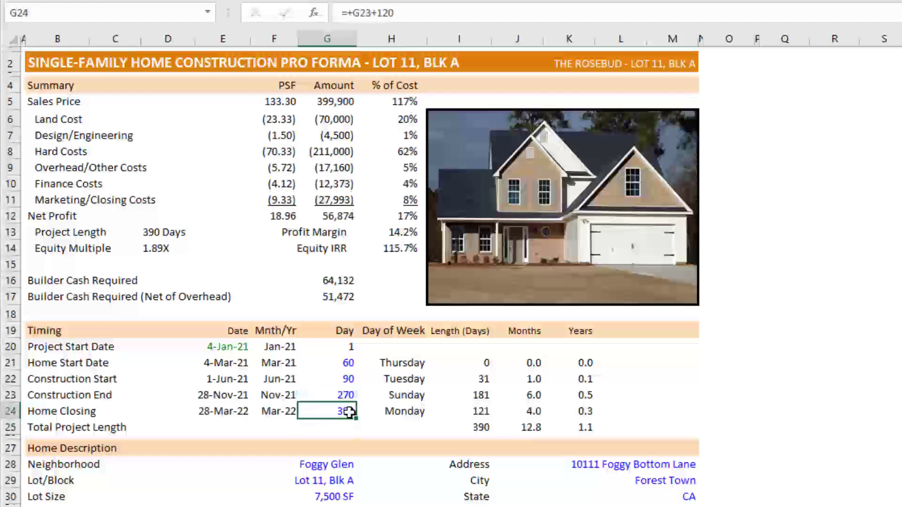
scroll(355, 410, down, 4)
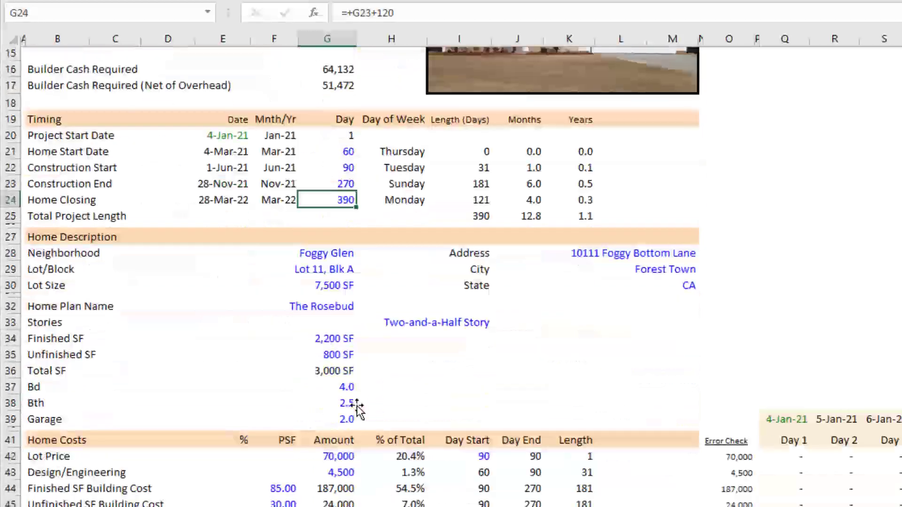
- Set Home #2's Finished SF to 1800 and its Unfinished SF to 0
scroll(356, 408, down, 1)
click(346, 269)
click(334, 324)
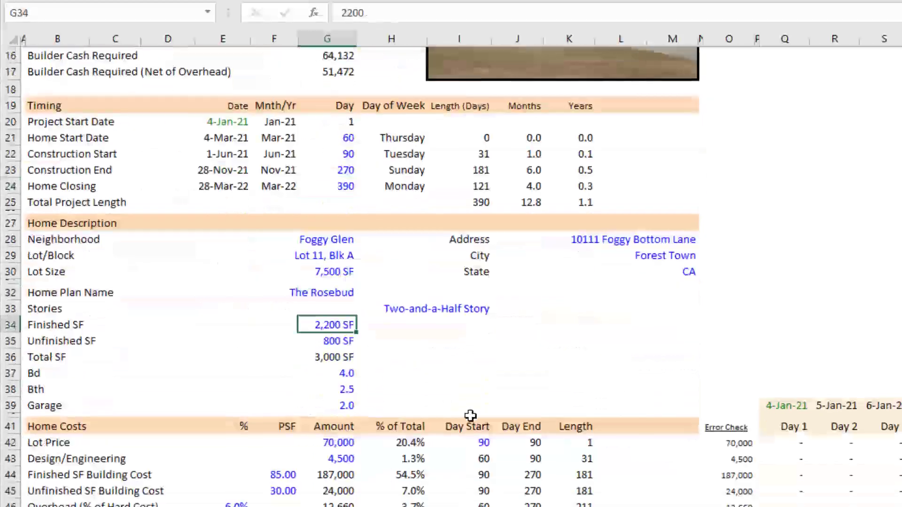
text(1800)
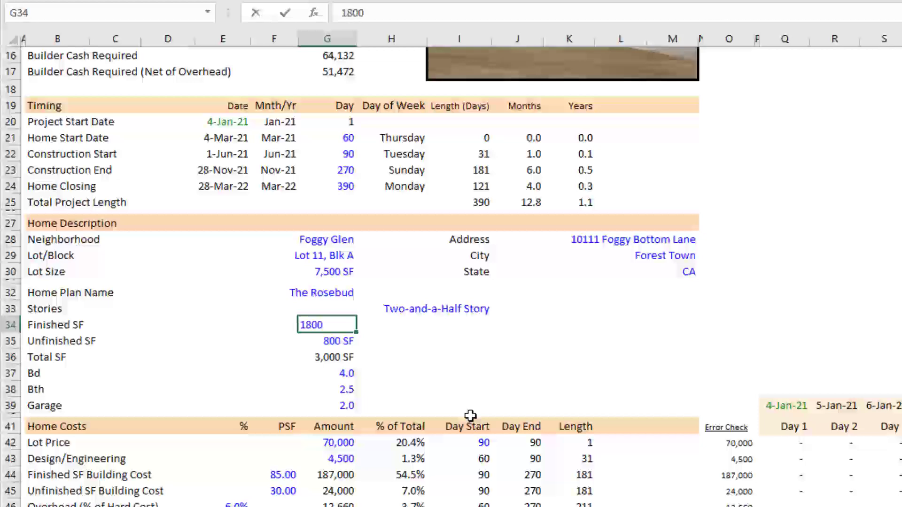
key(Return)
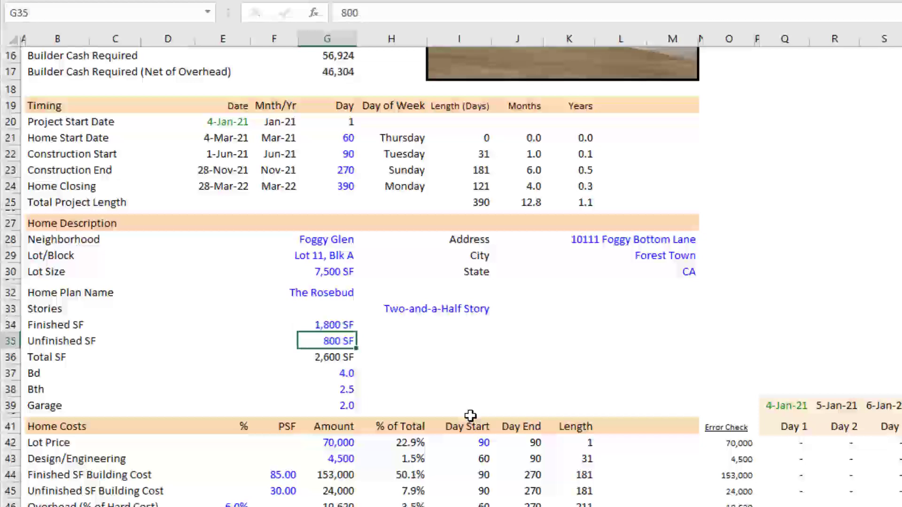
text(0)
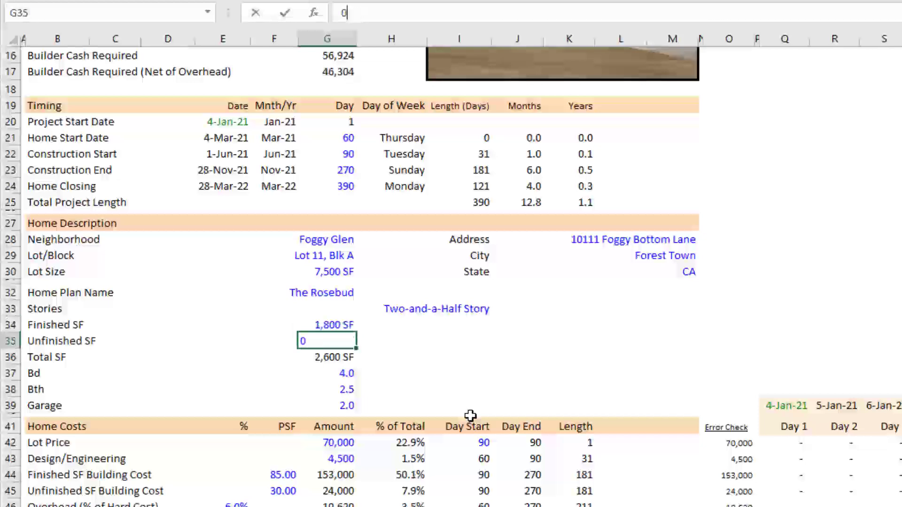
key(Return)
- Change the Stories selection in the Home Description to Single-Story
key(Up)
key(Up)
key(Up)
key(Right)
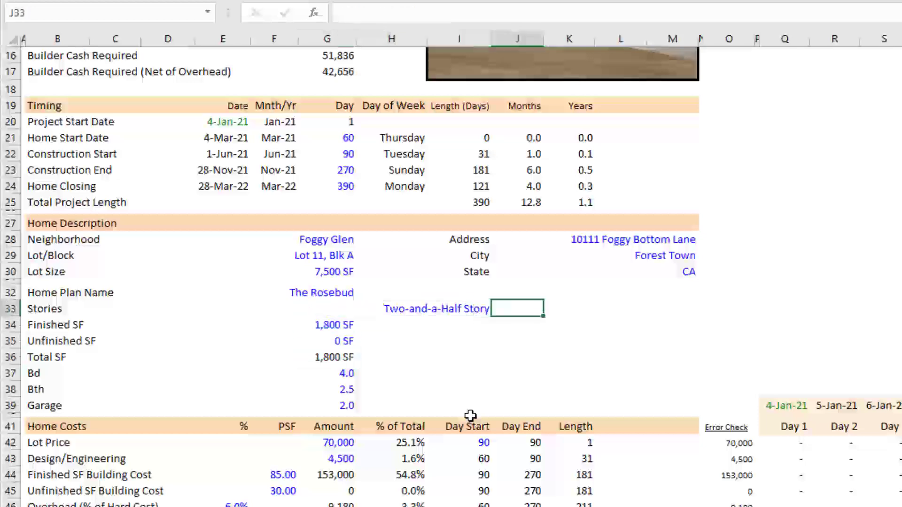
key(Left)
key(alt+Down)
key(Up)
key(Up)
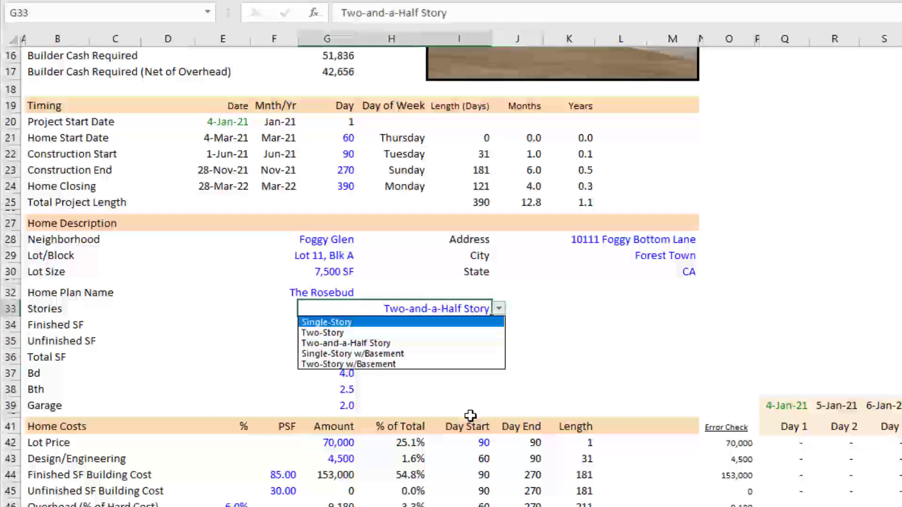
key(Return)
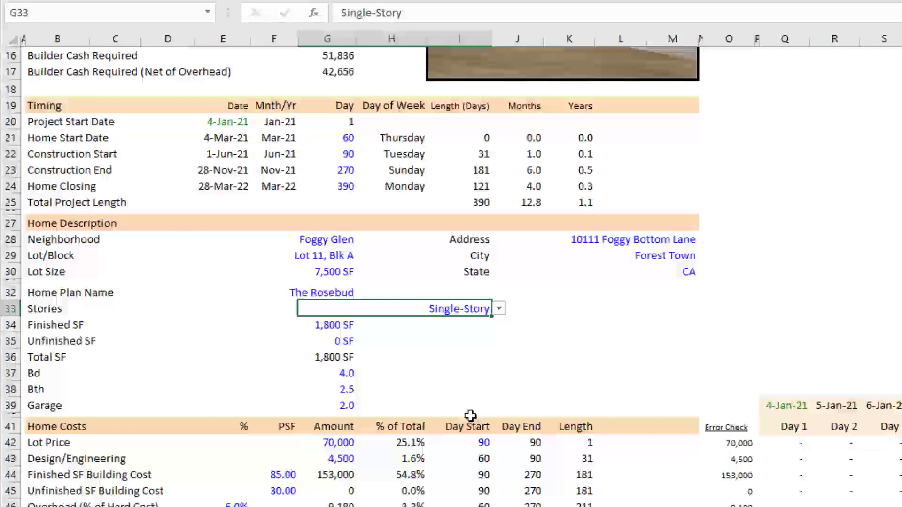
- Rename the Home Plan in the Home Description as The Bloom
key(Up)
key(Left)
key(Left)
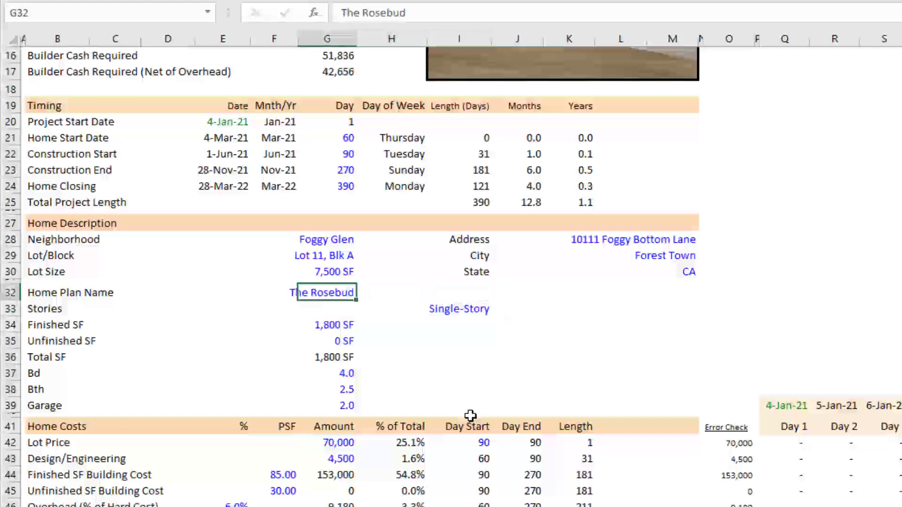
text(The Bloom)
key(Return)
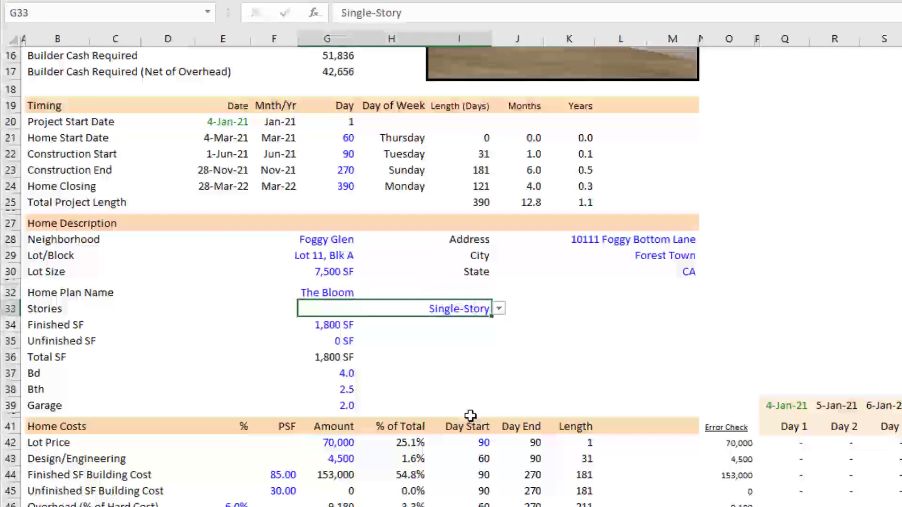
- Set the home's Lot/Block entry to Lot 5, Blk B
key(Up)
key(Up)
key(Up)
text(L)
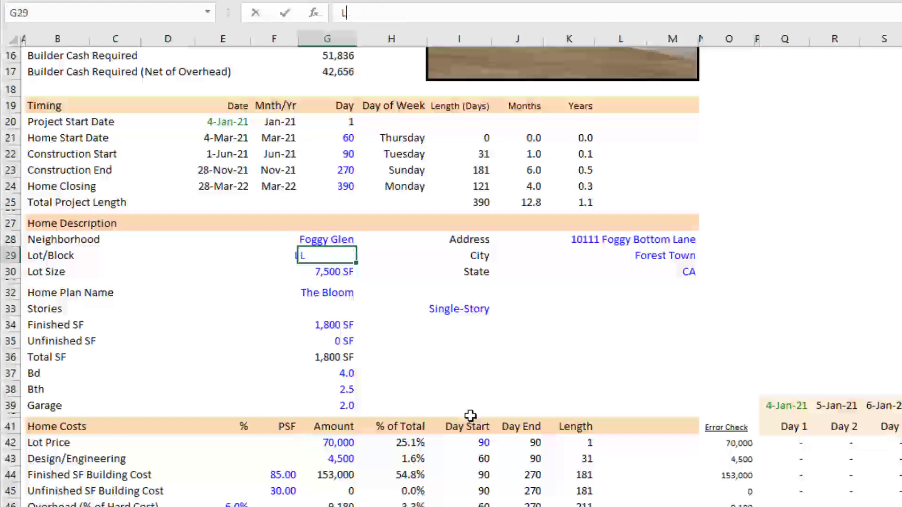
text(ot 5, Blk)
key(Return)
- Check the Neighborhood cell's link to the Project sheet, and set the Lot Size to 6000 SF
key(Up)
key(Up)
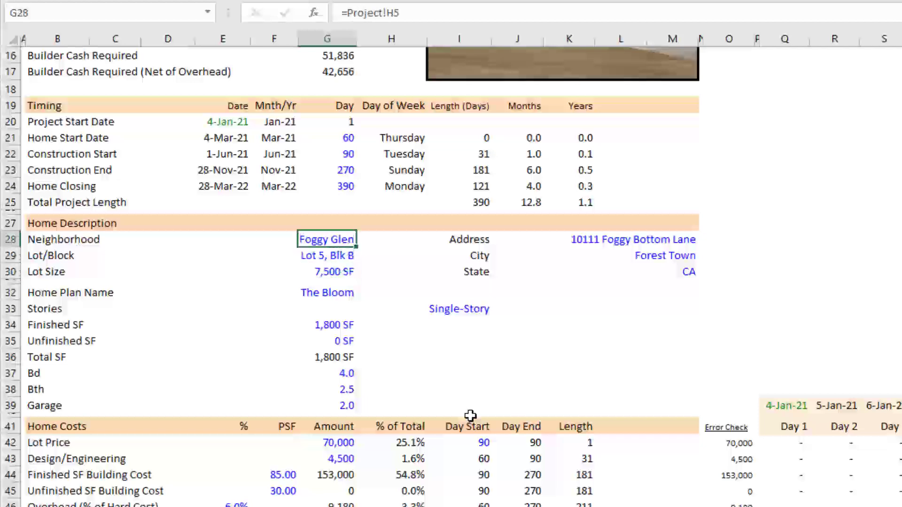
key(Down)
key(Down)
text(5)
key(Escape)
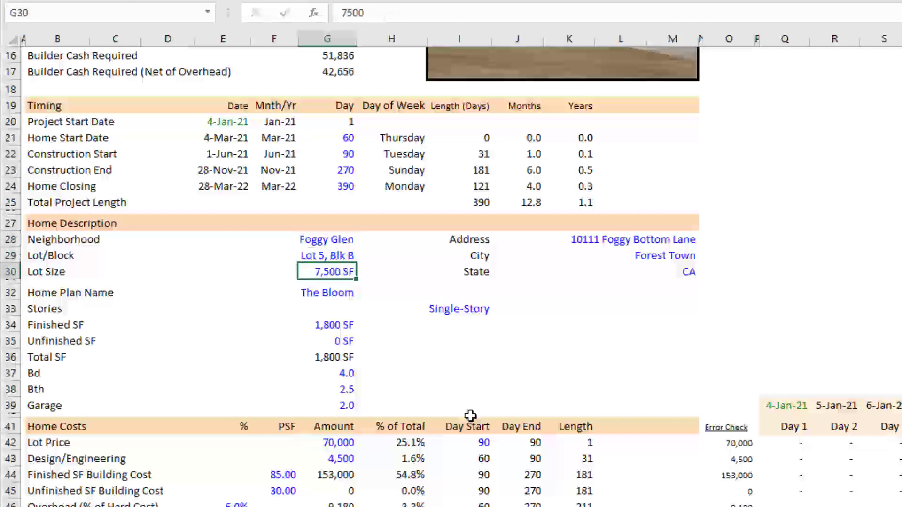
text(6000)
key(Return)
key(Up)
key(Right)
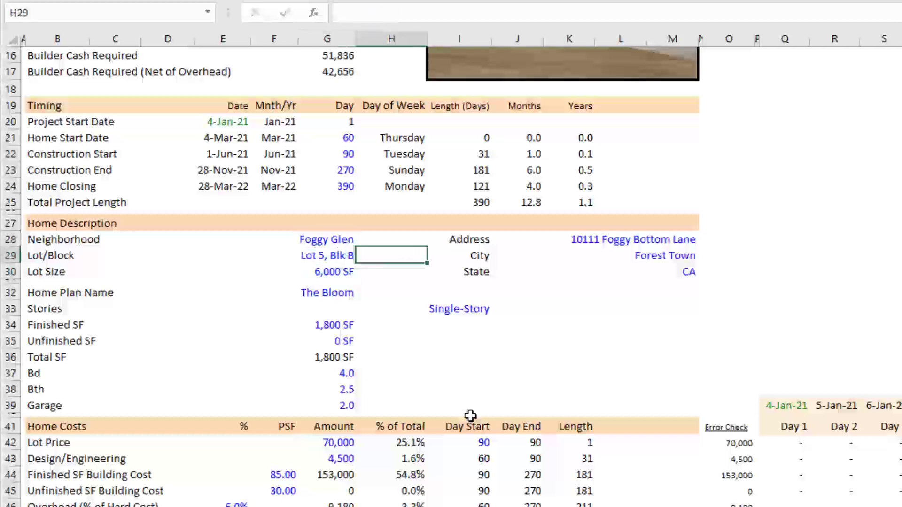
- Set the Lot Price amount in the Home Costs section to 60,000
scroll(462, 231, down, 1)
scroll(463, 231, down, 5)
click(337, 210)
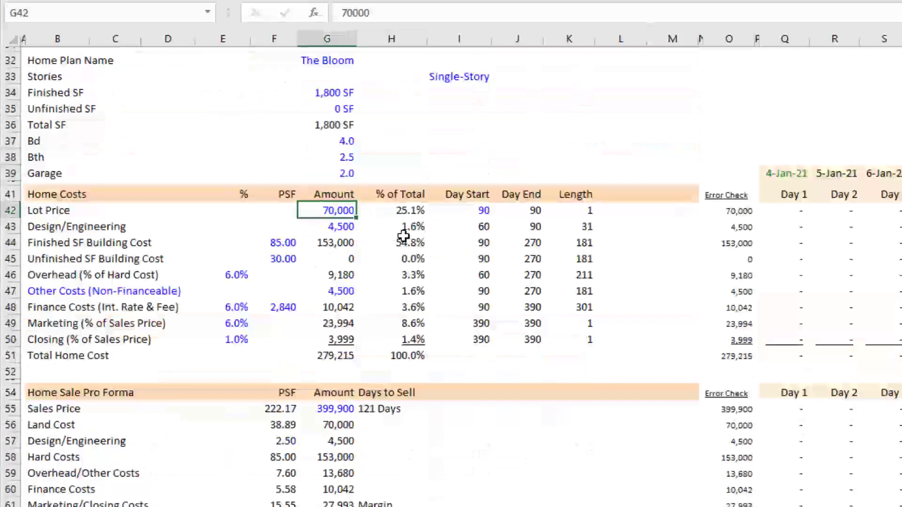
text(60,00)
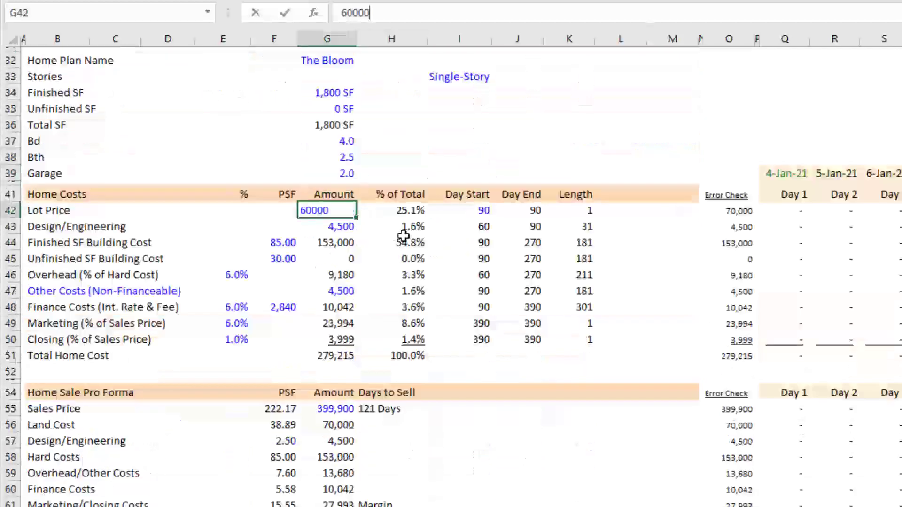
text(0)
key(Return)
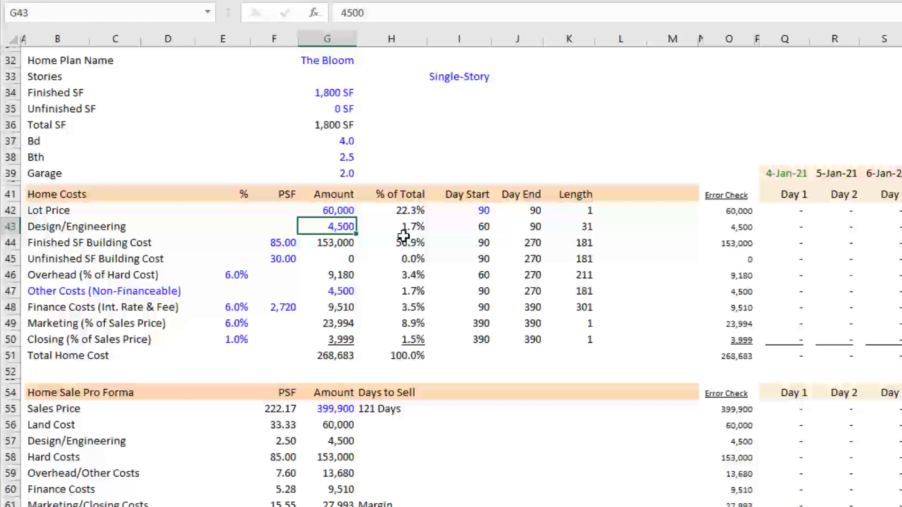
- Set the Finished SF Building Cost to 90 per square foot
key(Down)
key(Left)
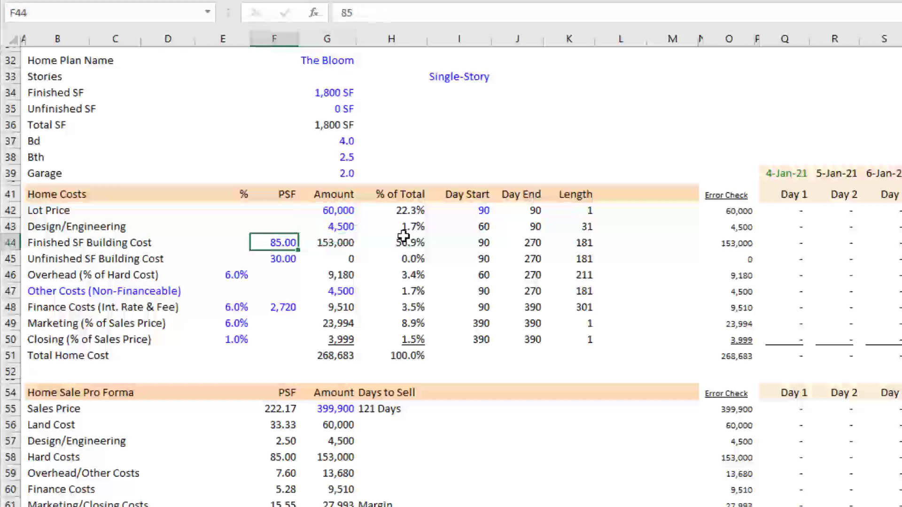
text(9)
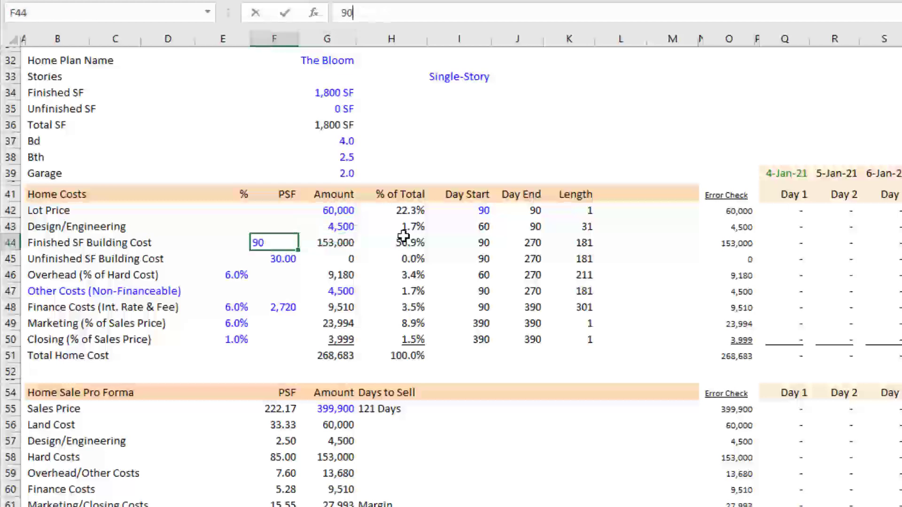
text(0)
key(Return)
key(Up)
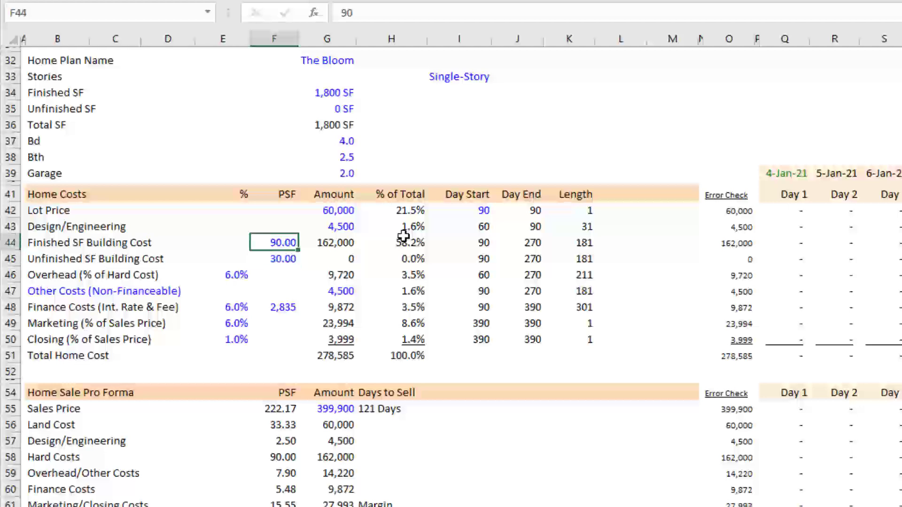
- Set the Other Costs (Non-Financeable) amount in the Home Costs section to 3000
key(Down)
key(Down)
key(Down)
key(Right)
key(Up)
key(Left)
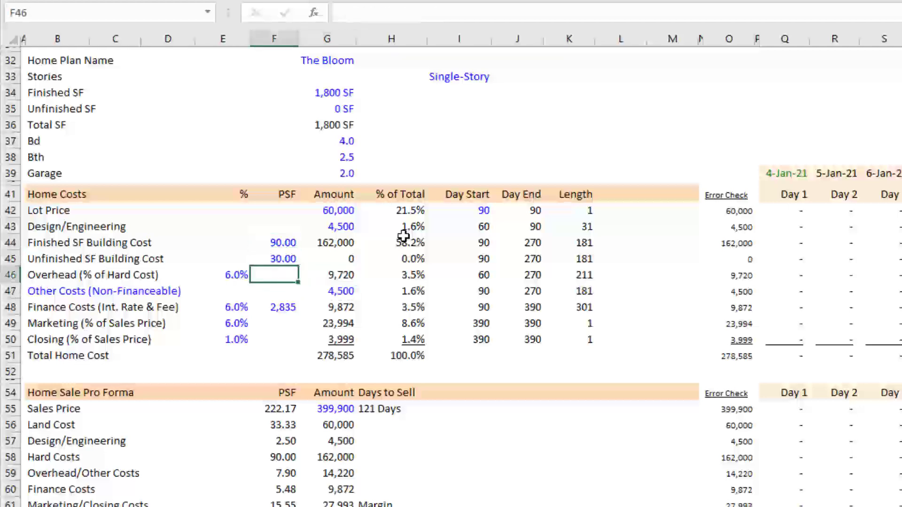
key(Left)
key(Down)
key(Right)
key(Right)
key(Right)
key(Left)
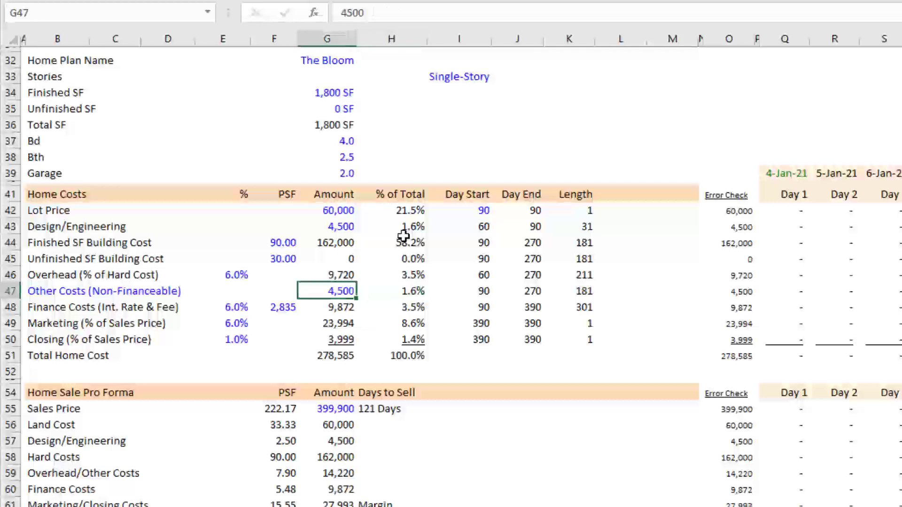
text(30)
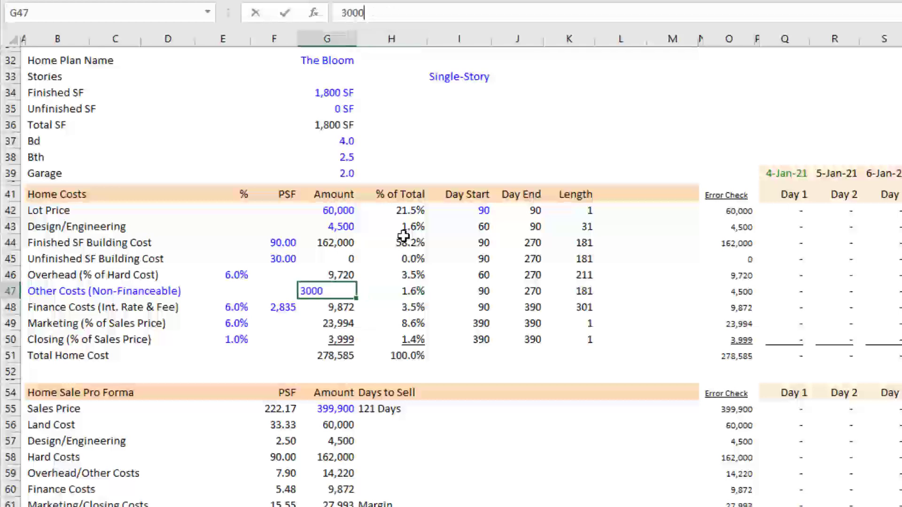
key(Return)
- Examine the finance rate and fee, the marketing and closing percentages, and the Total Home Cost formula
key(Left)
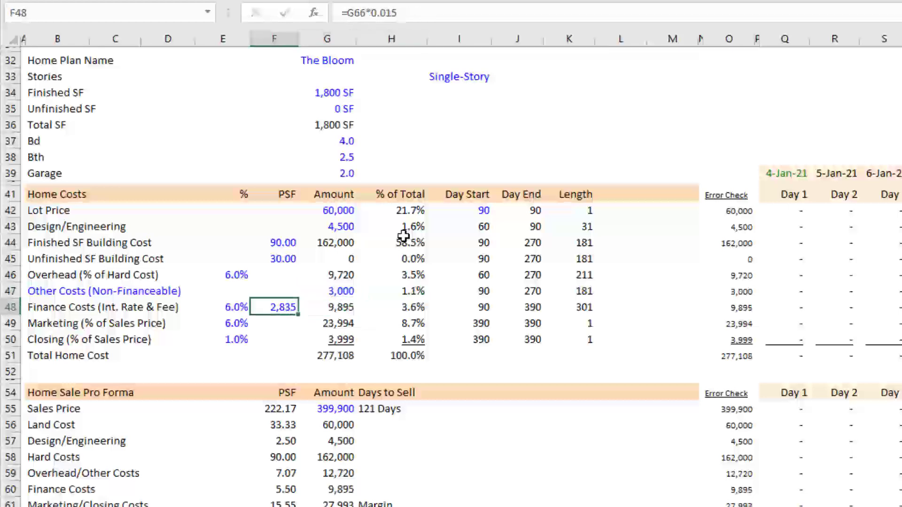
key(Left)
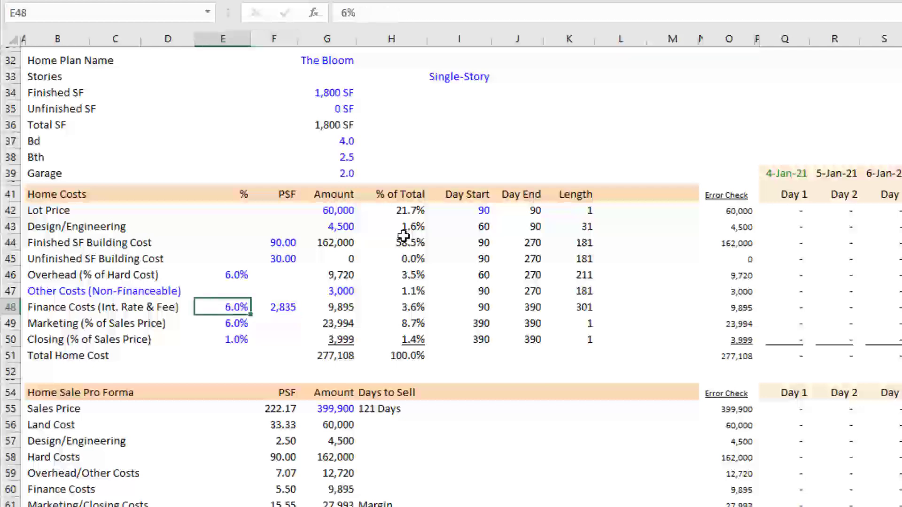
key(Right)
key(Right)
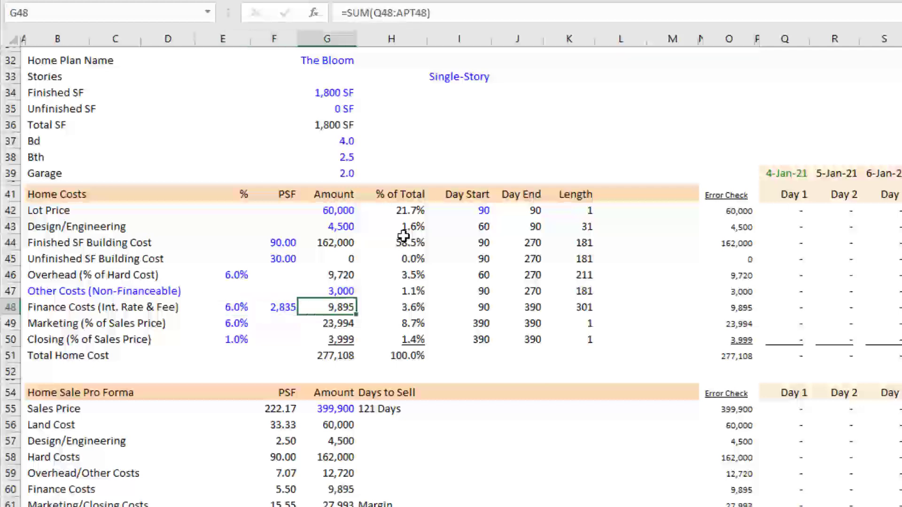
key(Down)
key(Left)
key(Left)
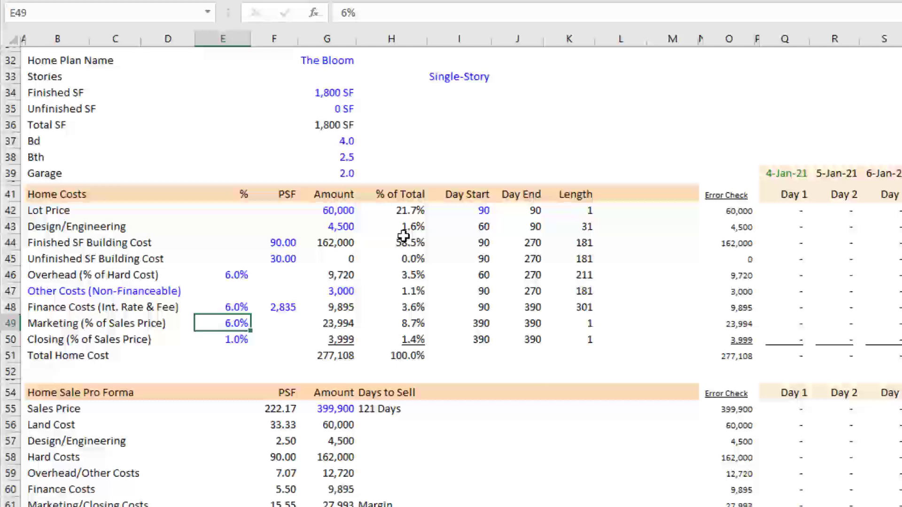
key(Down)
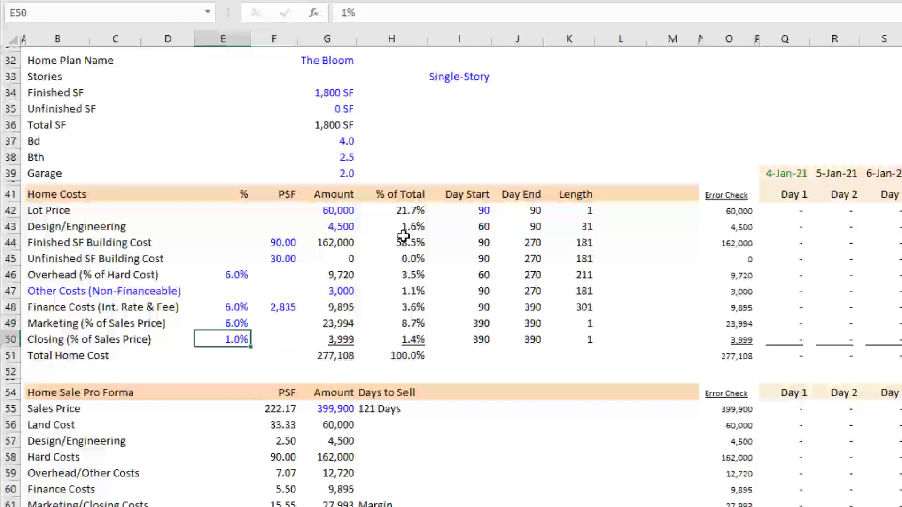
key(Right)
key(Right)
key(Up)
key(Left)
key(Left)
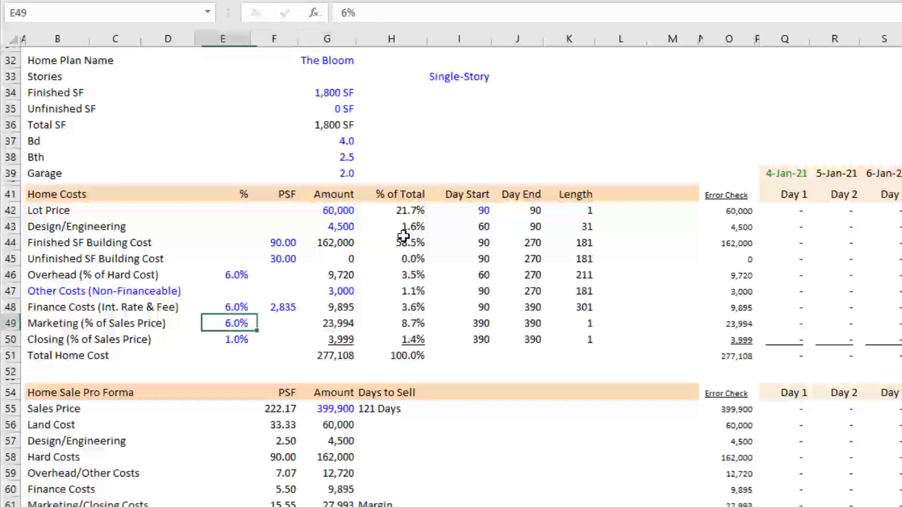
key(Down)
key(Down)
key(Right)
key(Right)
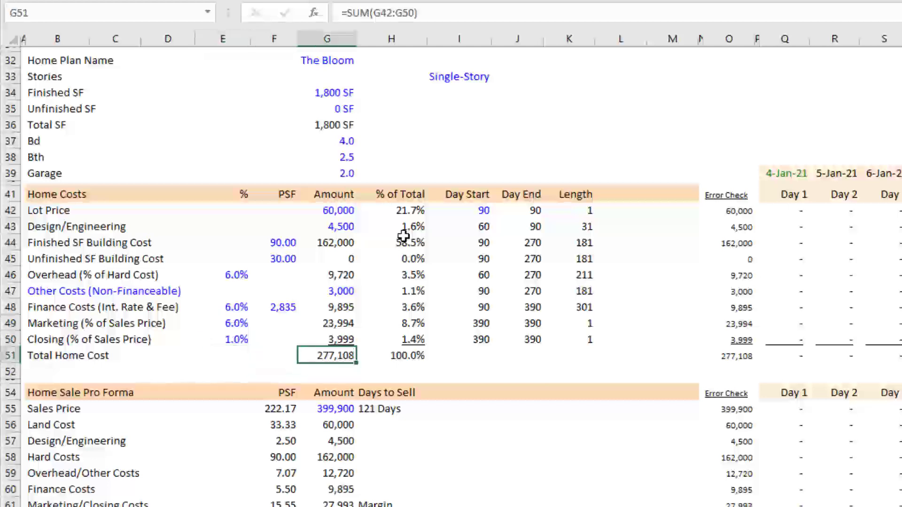
- Set the Sales Price in the Home Sale Pro Forma to 349000
key(Down)
key(Down)
key(Down)
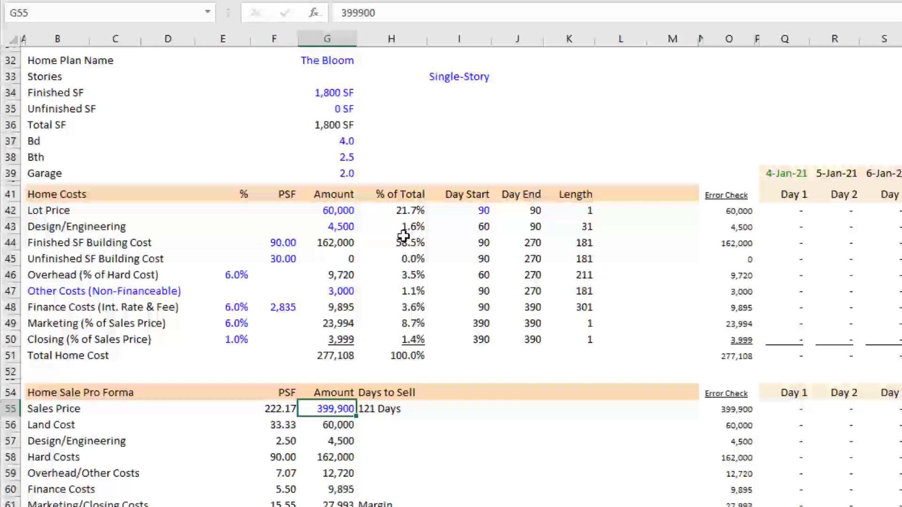
text(3)
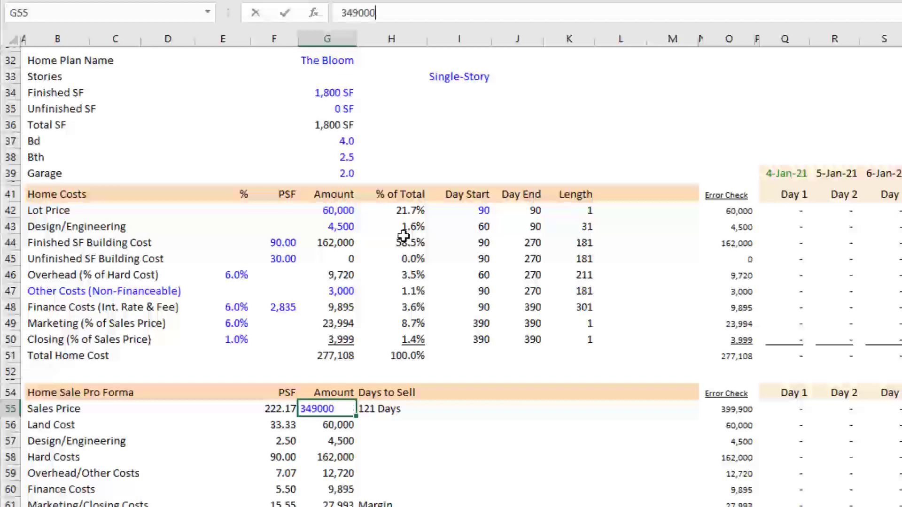
key(ctrl+Return)
- Review the Net Profit and its margin, and the LTC assumption for Debt under Sources and Uses
scroll(397, 356, down, 3)
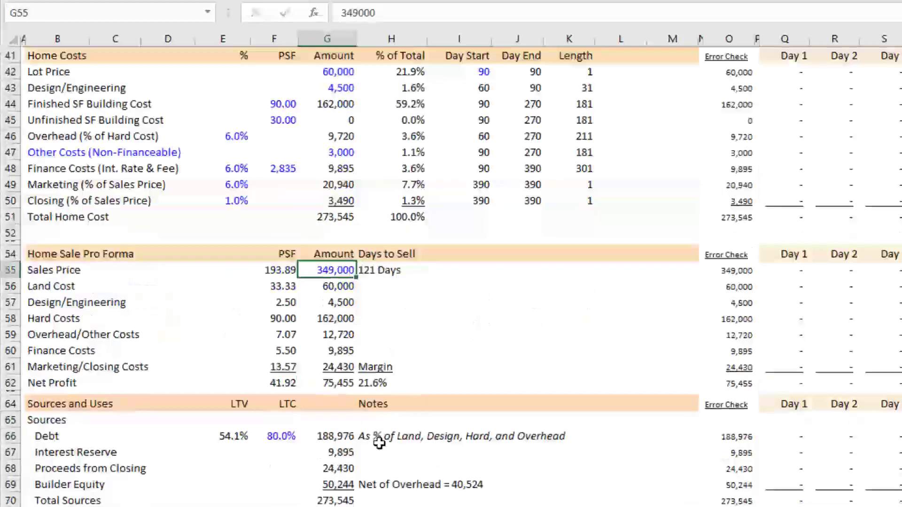
click(342, 378)
click(410, 382)
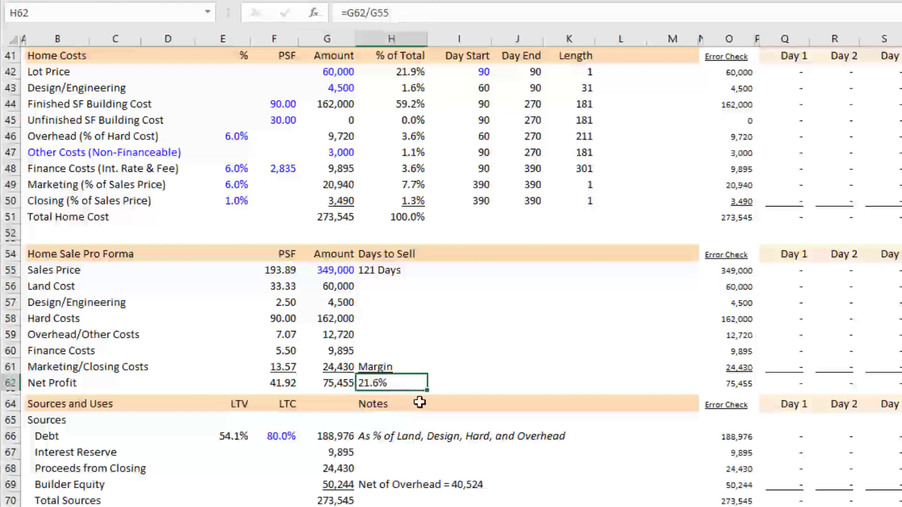
scroll(437, 404, down, 2)
click(287, 355)
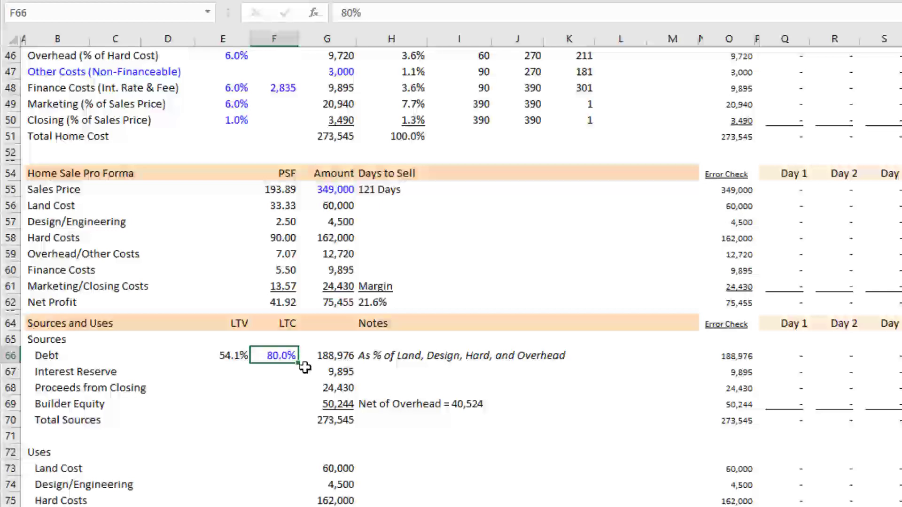
scroll(347, 424, up, 10)
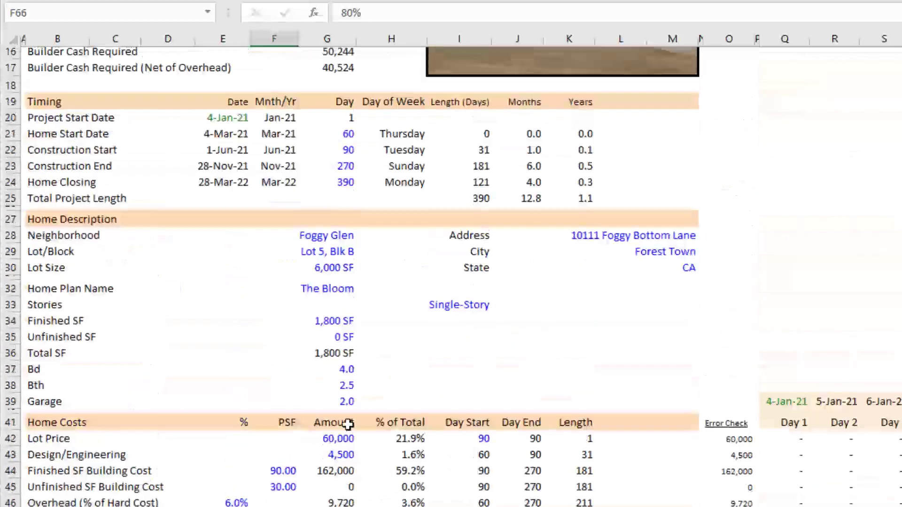
- Go to the all-homes Project Summary and check the number of homes and the combined amounts down to Net Profit
scroll(348, 424, up, 5)
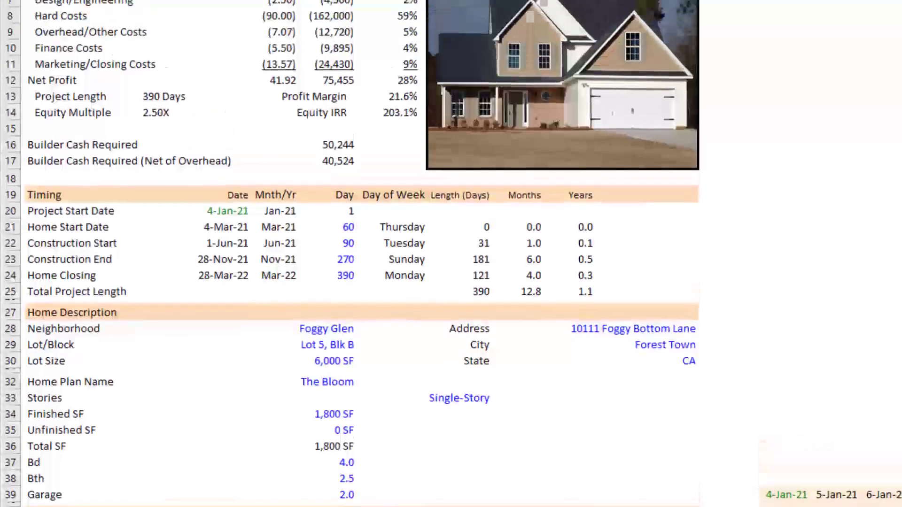
click(442, 505)
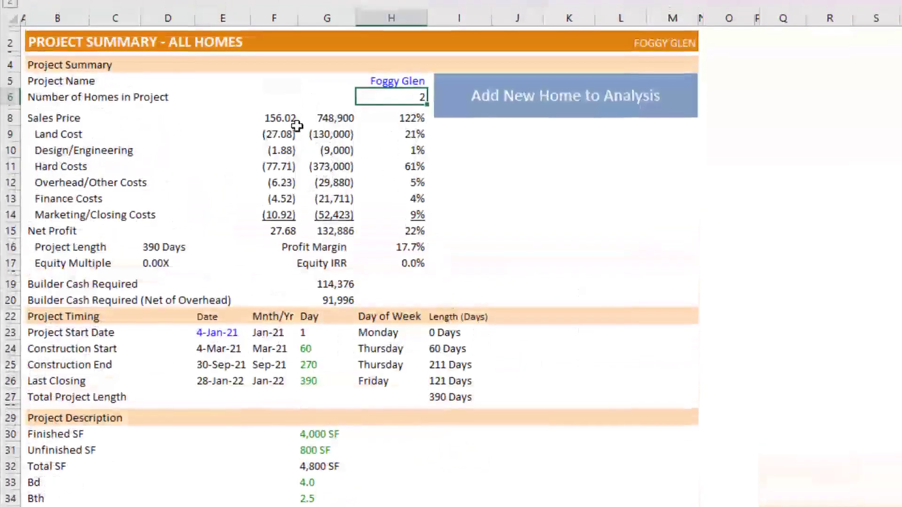
drag(288, 99, 331, 230)
click(399, 99)
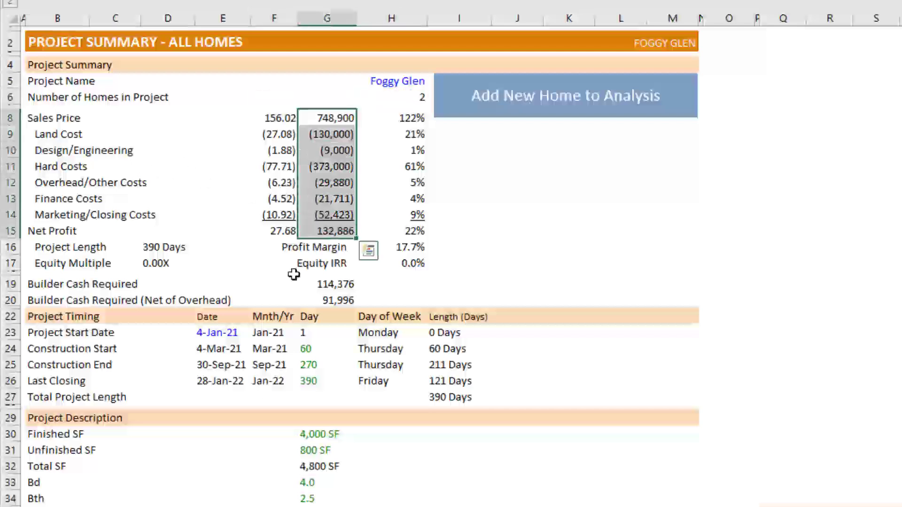
click(329, 232)
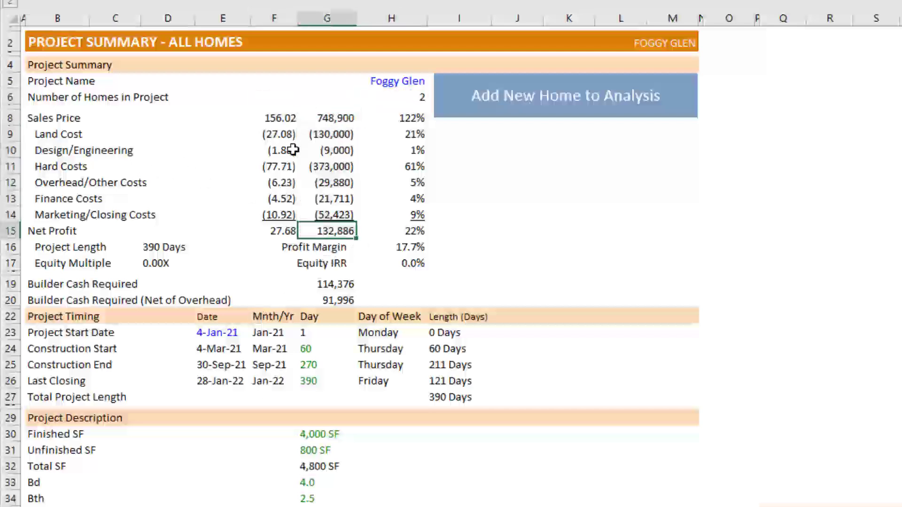
- Review each combined summary amount from Sales Price through Marketing/Closing Costs, plus the Net Profit percentage and Profit Margin
click(330, 119)
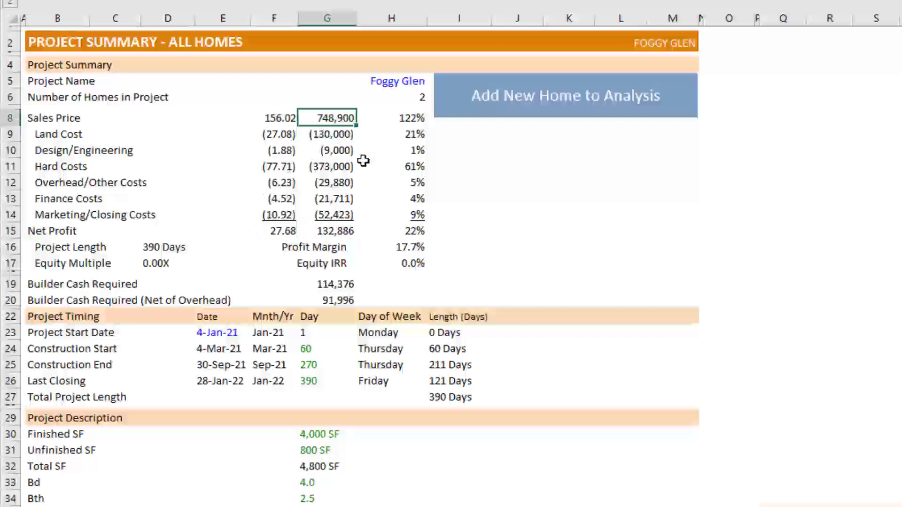
click(345, 135)
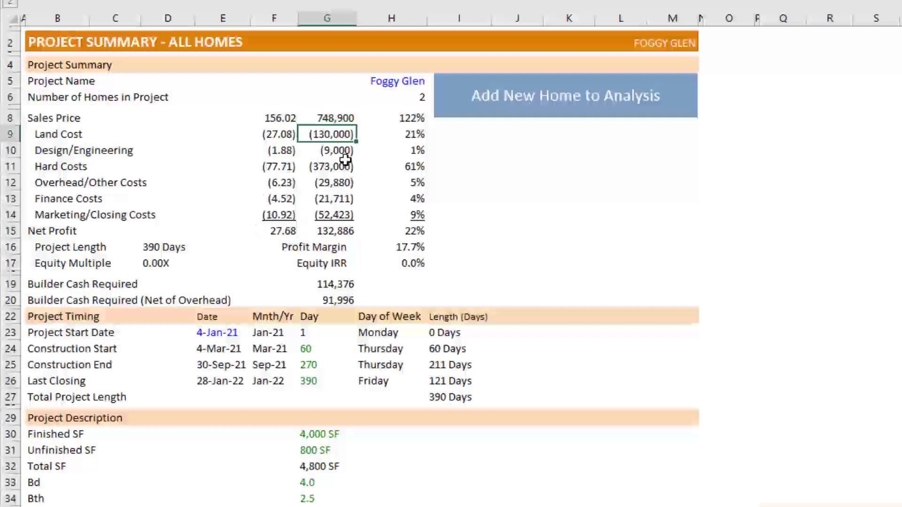
click(336, 150)
click(339, 167)
click(337, 183)
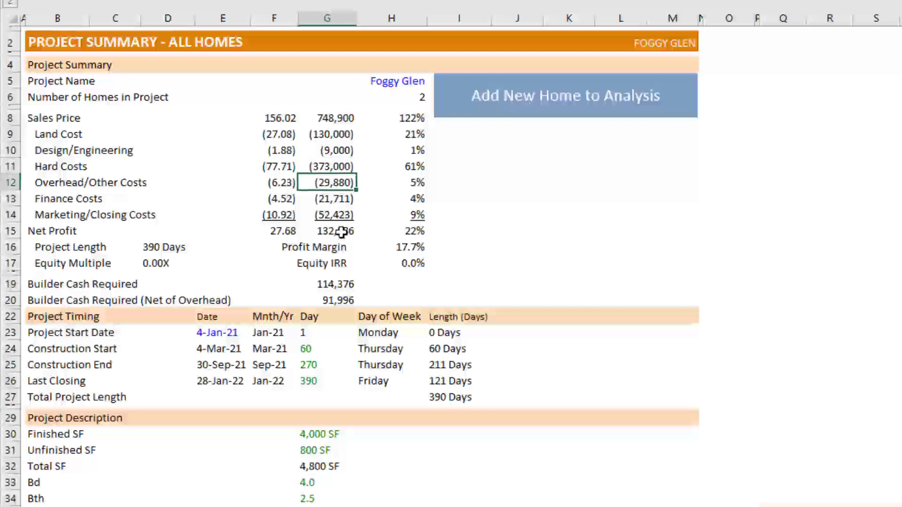
click(341, 198)
click(341, 217)
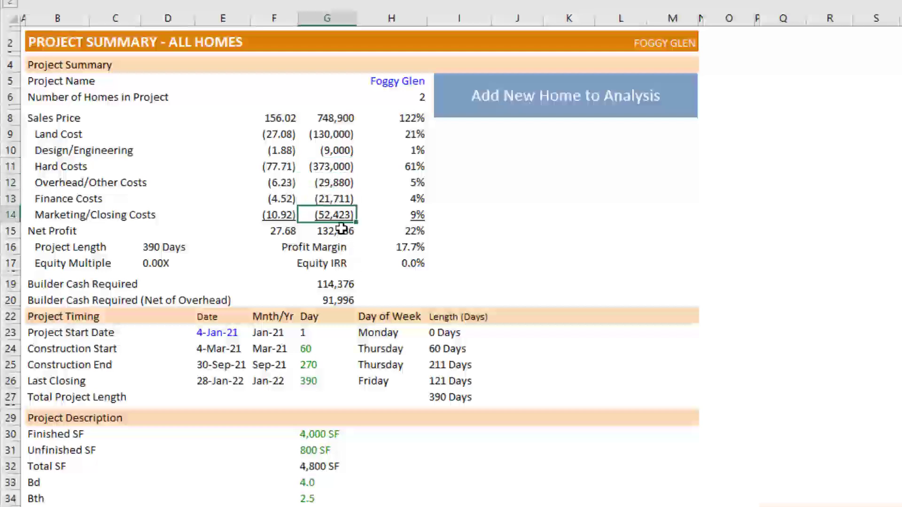
key(ctrl+shift+Up)
click(413, 230)
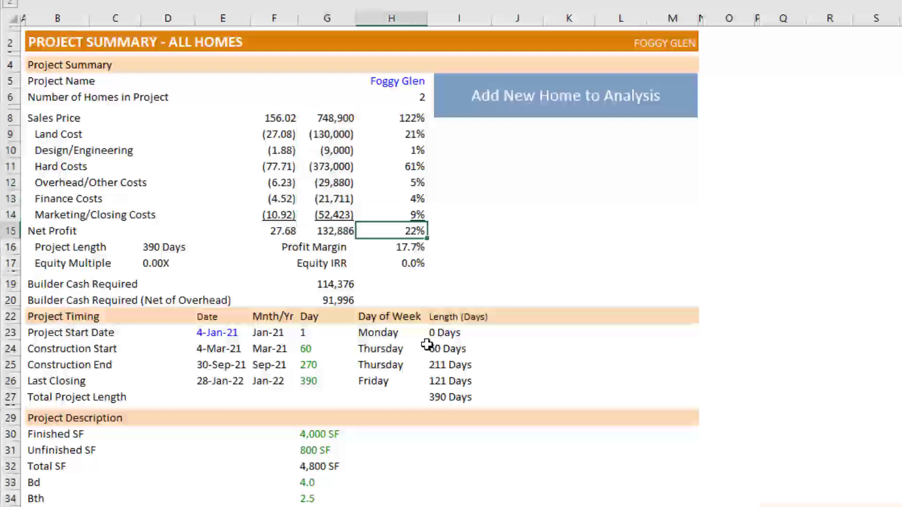
click(409, 248)
- Follow the daily cash flows of the Combined Project Costs from the first days to the Day 60 column
scroll(408, 270, down, 8)
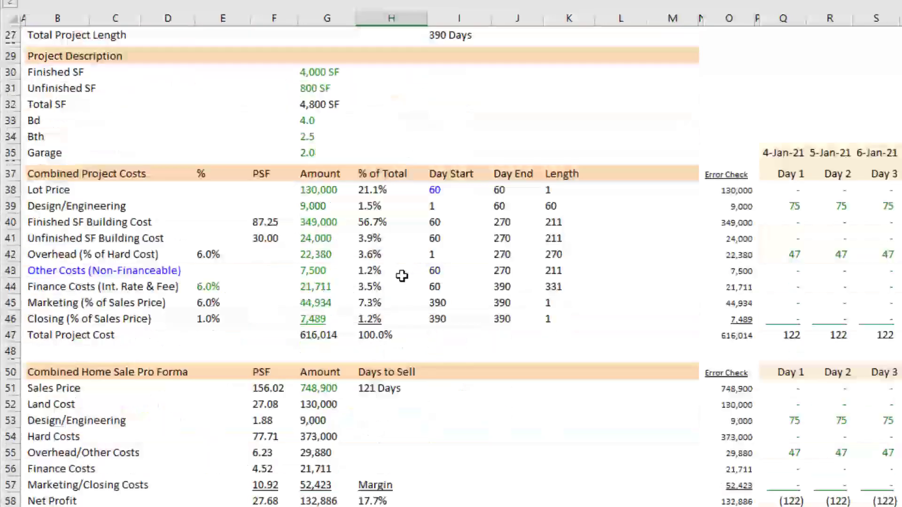
click(280, 291)
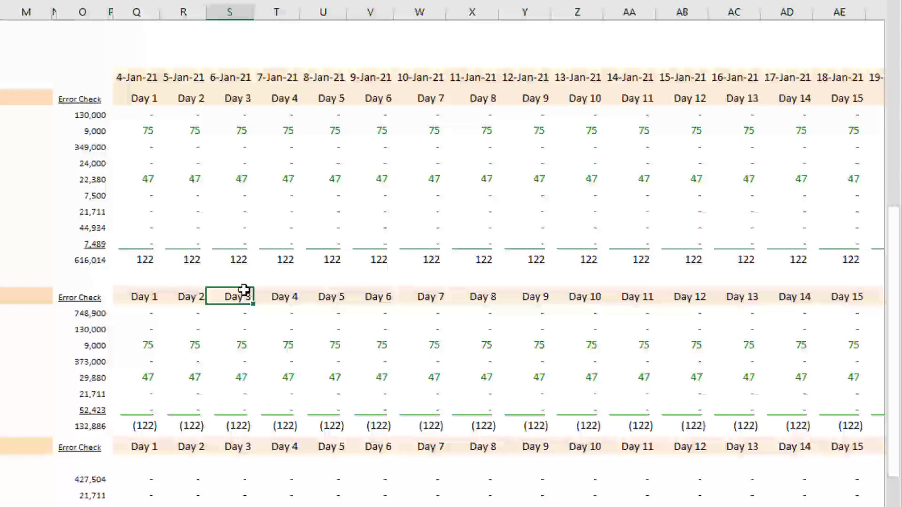
key(Right)
key(Up)
key(Up)
key(Up)
key(Up)
key(Right)
key(Right)
key(Right)
key(Right)
key(Right)
key(Right)
key(Right)
key(Right)
key(Right)
key(Right)
key(Right)
key(Right)
key(Right)
key(Right)
key(Right)
key(Right)
key(Right)
key(Right)
key(Right)
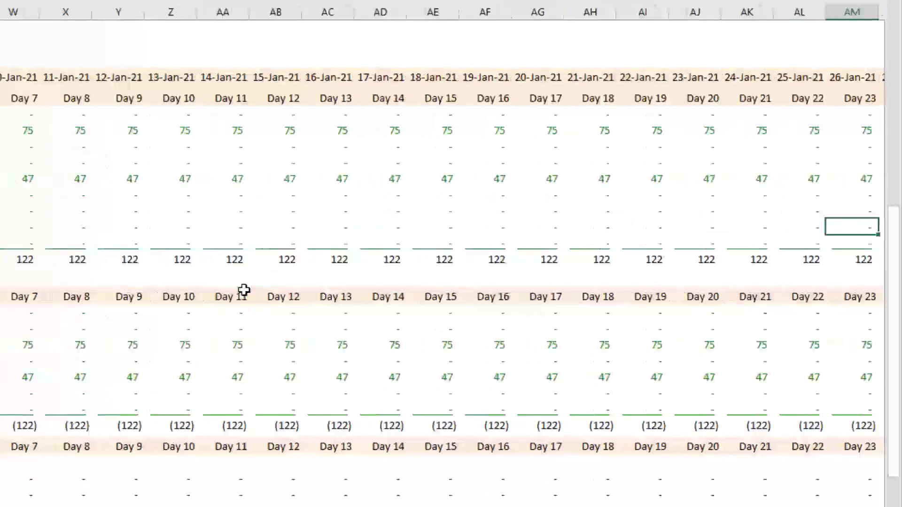
key(Right)
key(Right)
key(Right)
key(Right)
key(Right)
key(Right)
key(Right)
key(Right)
key(Right)
key(Right)
key(Right)
key(Right)
key(Right)
key(Right)
key(Right)
key(Right)
key(Right)
key(Right)
key(Right)
key(Right)
key(Right)
key(Right)
key(Right)
key(Right)
key(Right)
key(Right)
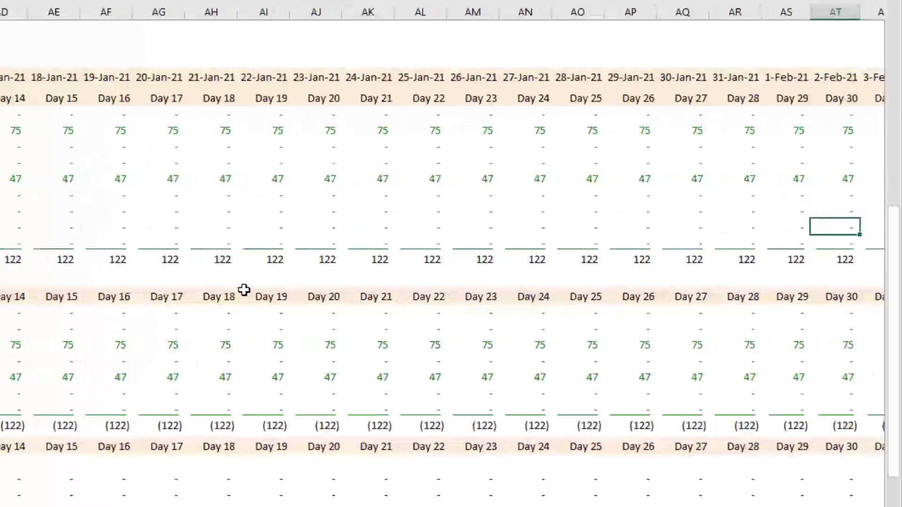
key(Left)
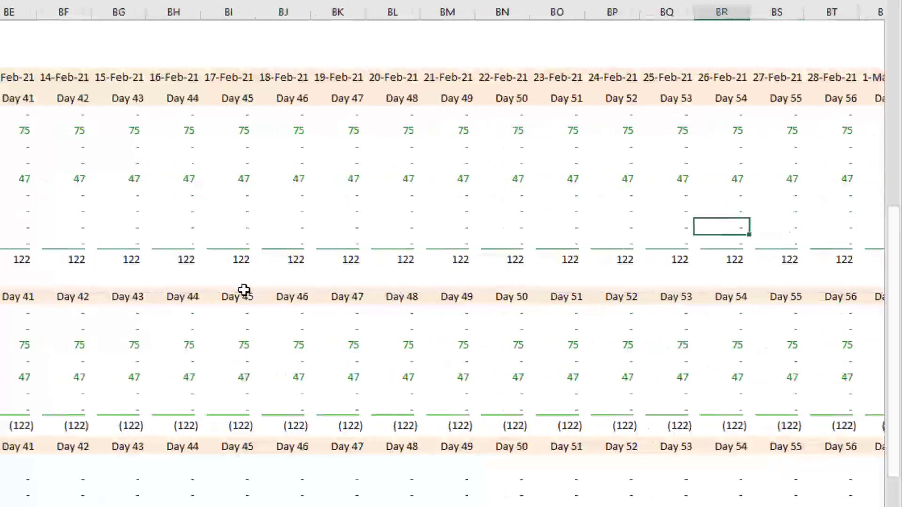
key(Right)
key(Right)
key(Right)
key(Right)
key(Right)
key(Right)
key(Right)
key(Right)
key(Right)
key(Right)
key(Right)
key(Right)
key(Right)
key(Right)
key(Right)
key(Right)
key(Right)
key(Left)
key(Left)
key(Left)
key(Left)
key(Left)
key(Left)
key(Left)
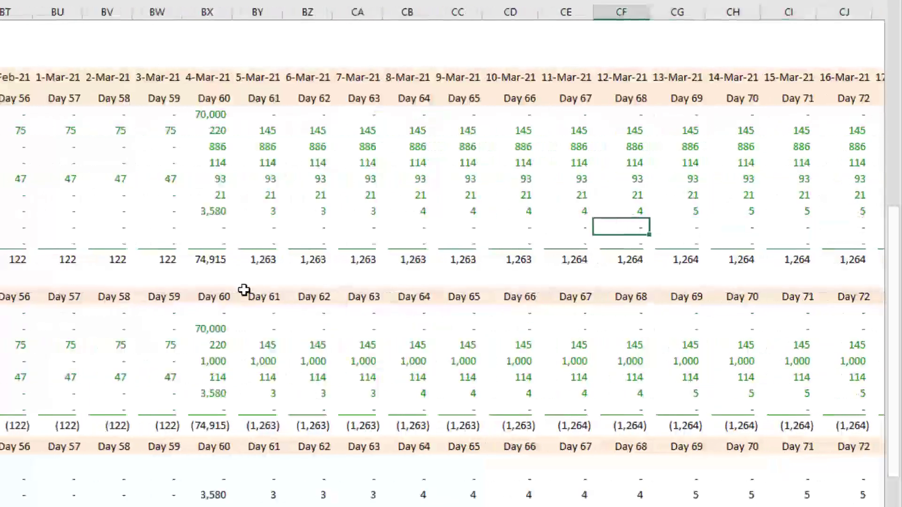
key(Up)
key(Up)
key(Up)
key(Left)
key(Left)
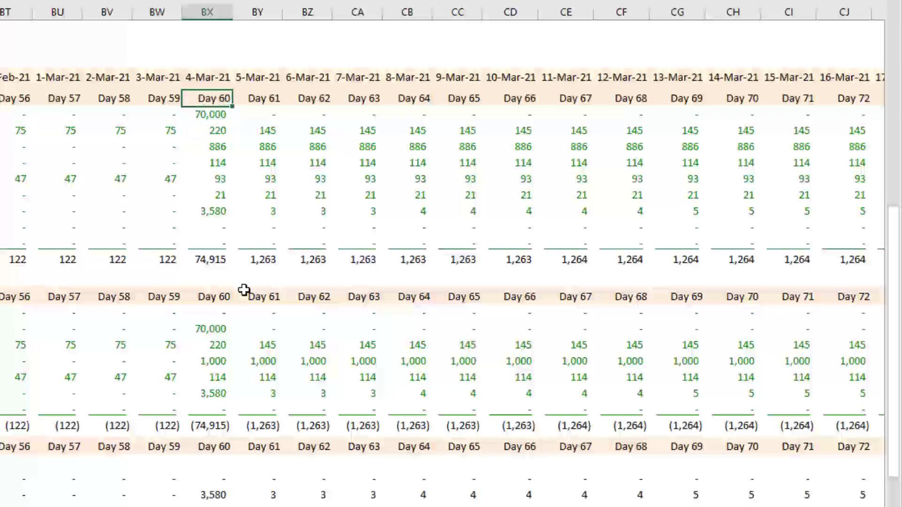
- Trace the combined daily costs from Day 60 onward to the Lot Price amount on Day 90
key(Right)
key(Right)
key(Right)
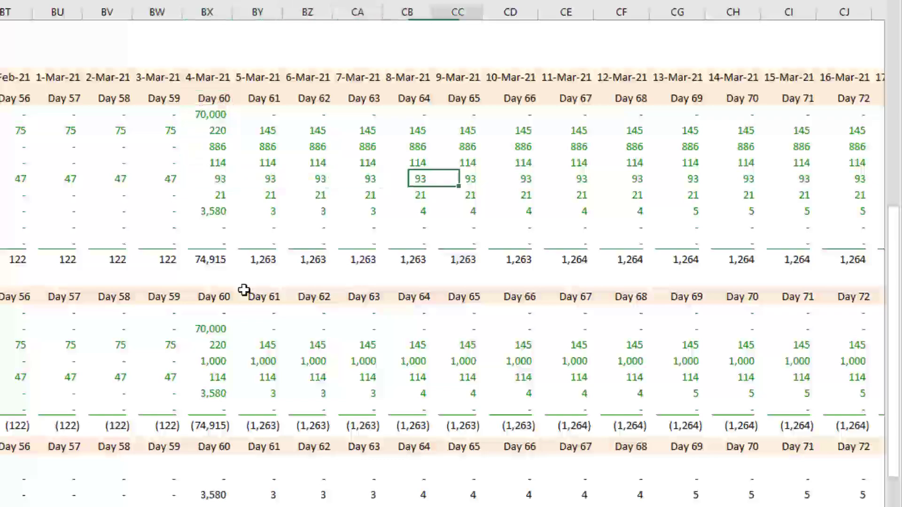
key(Right)
key(Right)
key(Right)
key(Right)
key(Right)
key(Right)
key(Right)
key(Right)
key(Right)
key(Right)
key(Right)
key(Right)
key(Right)
key(Right)
key(Right)
key(Right)
key(Right)
key(Right)
key(Right)
key(Right)
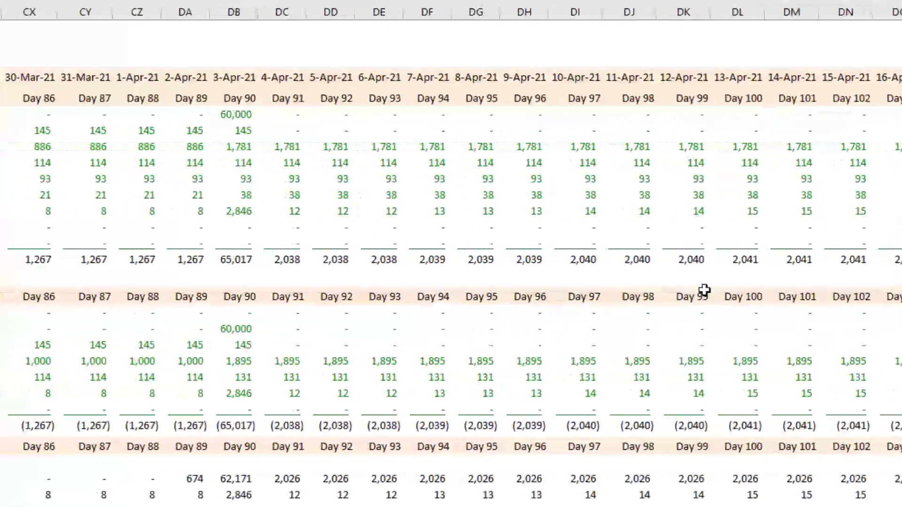
key(Left)
key(Left)
key(Left)
key(Left)
key(Left)
key(Left)
key(Left)
key(Up)
key(Up)
key(Left)
key(Left)
key(Left)
key(Left)
key(Left)
key(Left)
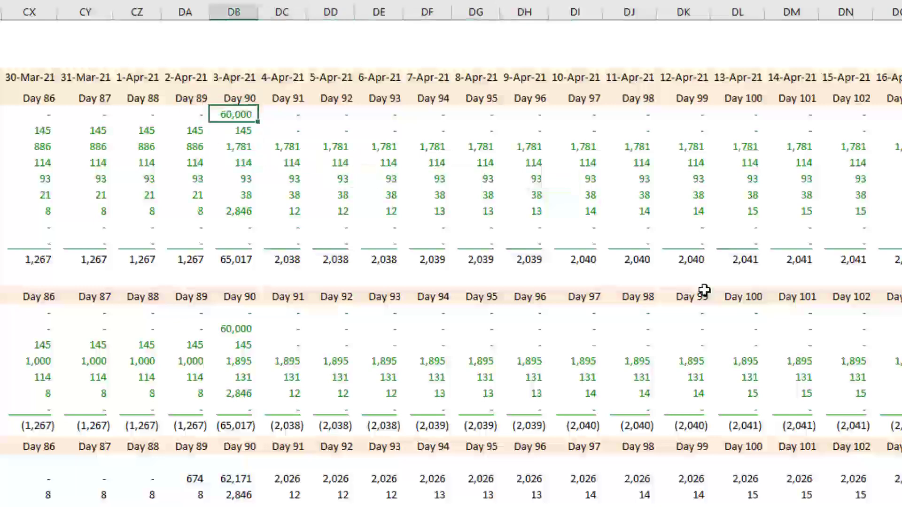
- Follow the combined daily project costs from Day 90 through the construction period to the columns around Day 270
key(Down)
key(Right)
key(Right)
key(Right)
key(Right)
key(Right)
key(Right)
key(Right)
key(Right)
key(Right)
key(Right)
key(Right)
key(Right)
key(Right)
key(Right)
key(Right)
key(Right)
key(Right)
key(Right)
key(Right)
key(Right)
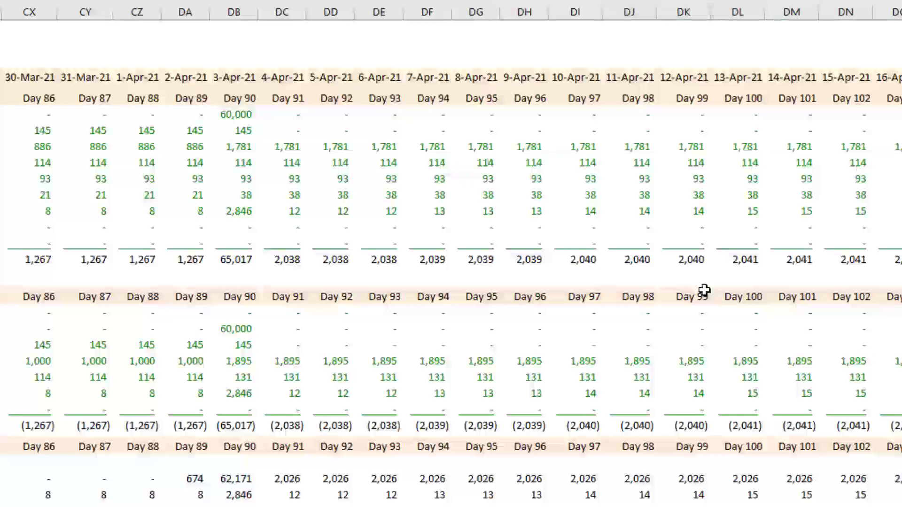
key(Right)
key(Right)
key(Right)
key(Right)
key(Right)
key(Right)
key(Right)
key(Right)
key(Right)
key(Right)
key(Right)
key(Right)
key(Right)
key(Right)
key(Right)
key(Right)
key(Right)
key(Right)
key(Right)
key(Right)
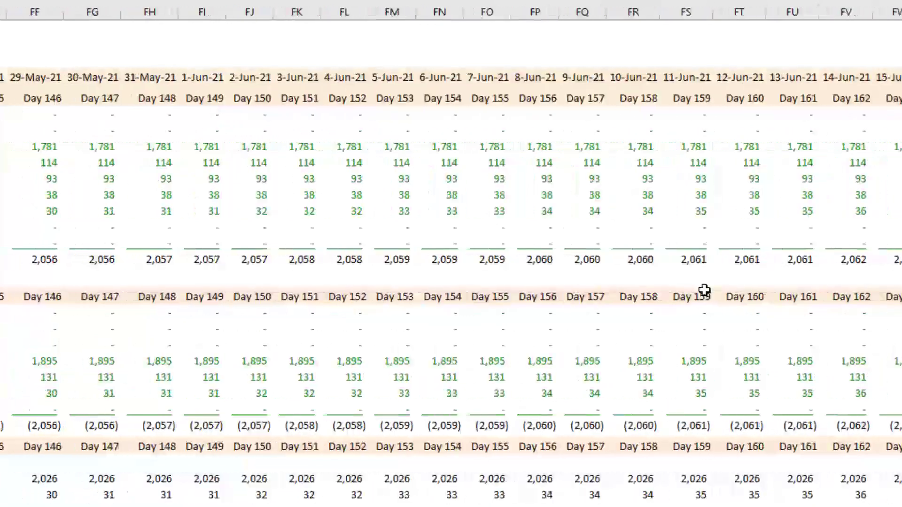
key(Right)
key(Right)
key(Right)
key(Right)
key(Right)
key(Right)
key(Right)
key(Right)
key(Right)
key(Right)
key(Right)
key(Right)
key(Right)
key(Right)
key(Right)
key(Right)
key(Right)
key(Right)
key(Right)
key(Right)
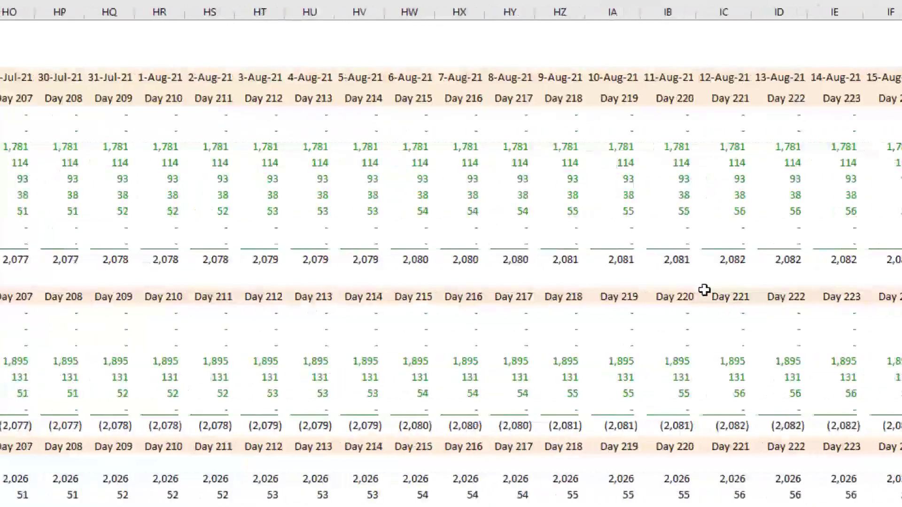
key(Right)
key(Right)
key(Right)
key(Right)
key(Right)
key(Right)
key(Right)
key(Right)
key(Right)
key(Right)
key(Right)
key(Right)
key(Right)
key(Right)
key(Right)
key(Right)
key(Right)
key(Right)
key(Right)
key(Right)
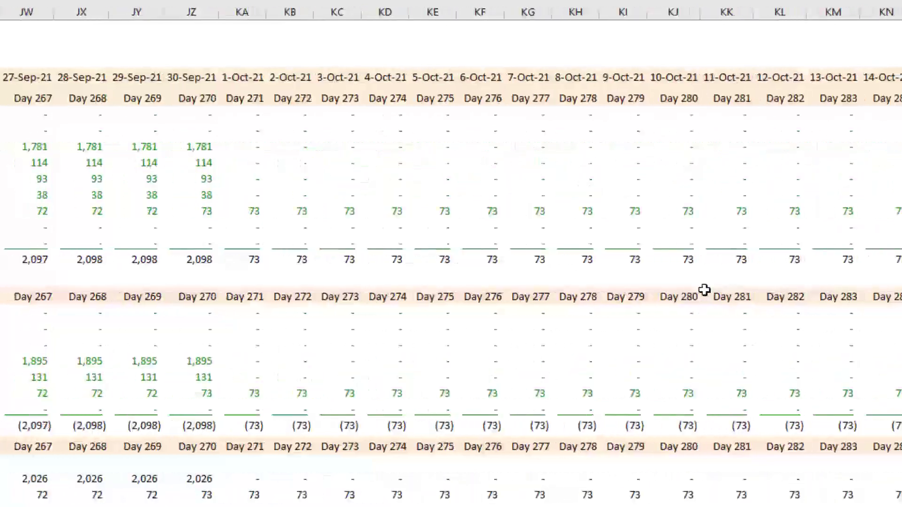
- Trace the combined daily costs and cash flows onward to Day 360, checking the first home's sale and closing amounts
key(Right)
key(Right)
key(Right)
key(Right)
key(Right)
key(Right)
key(Right)
key(Right)
key(Right)
key(Right)
key(Right)
key(Right)
key(Right)
key(Right)
key(Right)
key(Right)
key(Right)
key(Right)
key(Right)
key(Right)
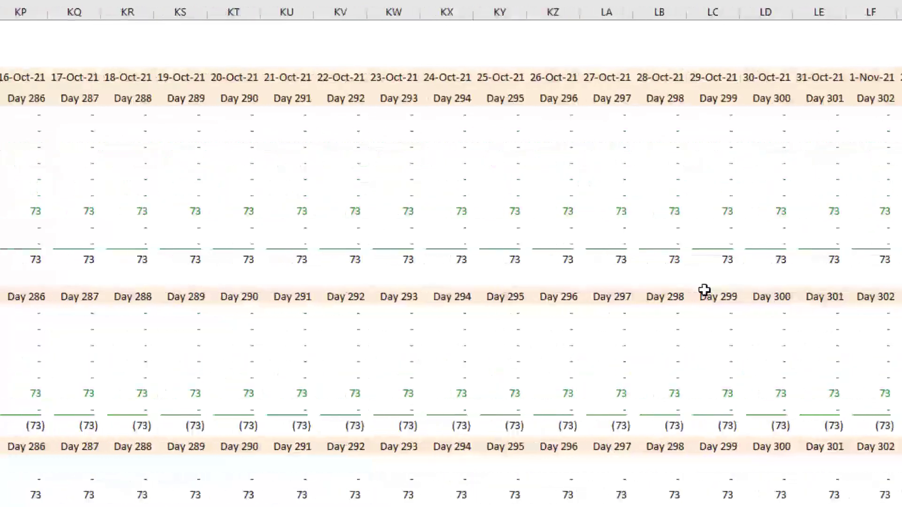
key(Right)
key(Right)
key(Right)
key(Right)
key(Right)
key(Right)
key(Right)
key(Right)
key(Right)
key(Right)
key(Right)
key(Right)
key(Right)
key(Right)
key(Right)
key(Right)
key(Right)
key(Right)
key(Right)
key(Right)
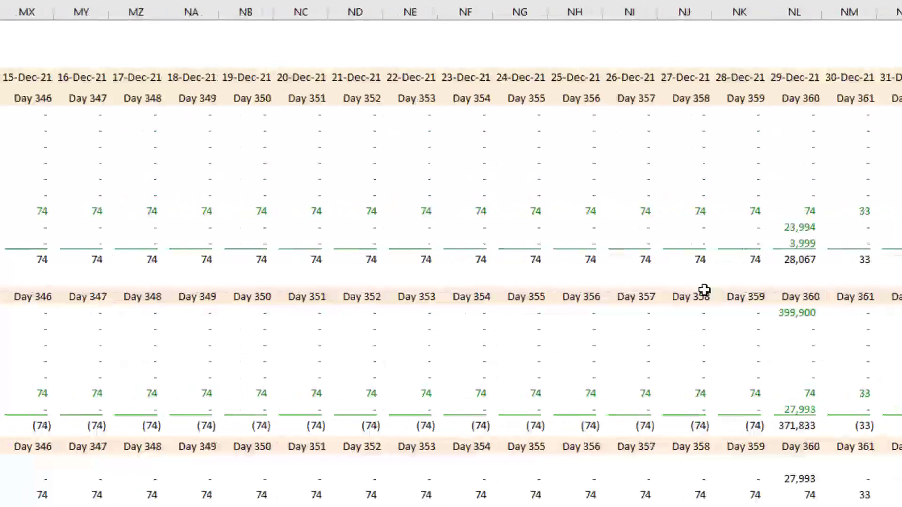
key(Left)
key(Left)
key(Left)
key(Left)
key(Down)
key(Down)
key(Left)
key(Up)
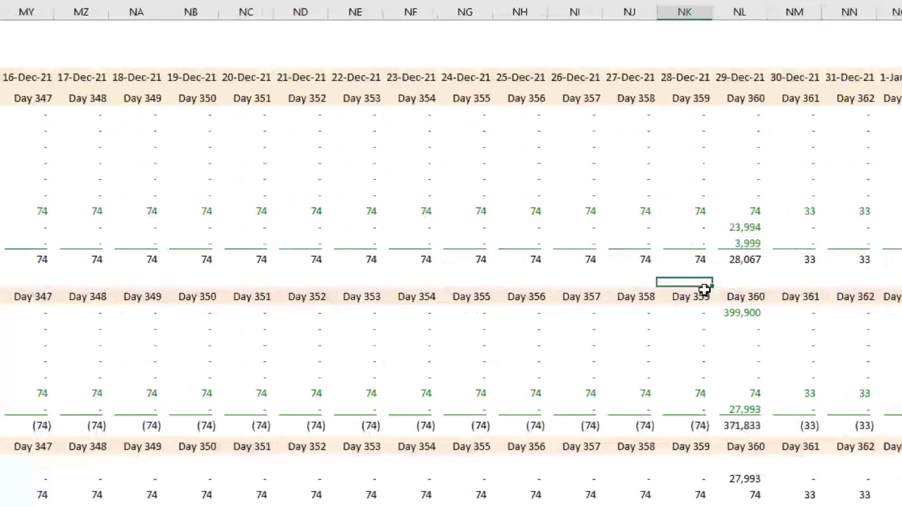
- Trace the remaining combined daily cash flows to Day 390 and check the second home's sale and closing amounts
key(Right)
key(Right)
key(Right)
key(Right)
key(Right)
key(Right)
key(Right)
key(Right)
key(Right)
key(Right)
key(Right)
key(Right)
key(Right)
key(Right)
key(Right)
key(Right)
key(Right)
key(Right)
key(Right)
key(Right)
key(Right)
key(Right)
key(Right)
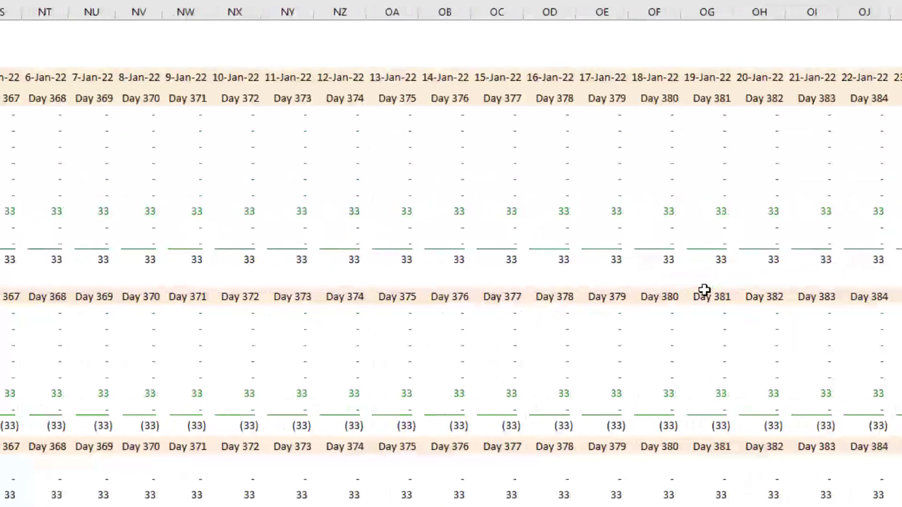
key(Left)
key(Left)
key(Left)
key(Left)
key(Up)
key(Up)
key(Left)
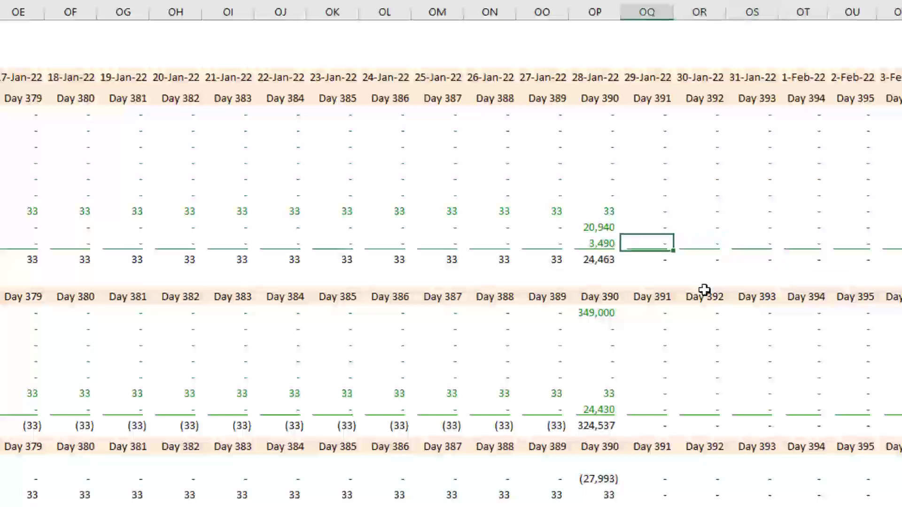
- Examine the combined daily cash flow columns beyond Day 390, through about Day 415, for any remaining amounts
key(Right)
key(Right)
key(Right)
key(Right)
key(Right)
key(Right)
key(Right)
key(Right)
key(Right)
key(Right)
key(Right)
key(Right)
key(Right)
key(Right)
key(Right)
key(Right)
key(Right)
key(Right)
key(Right)
key(Right)
key(Right)
key(Right)
key(Right)
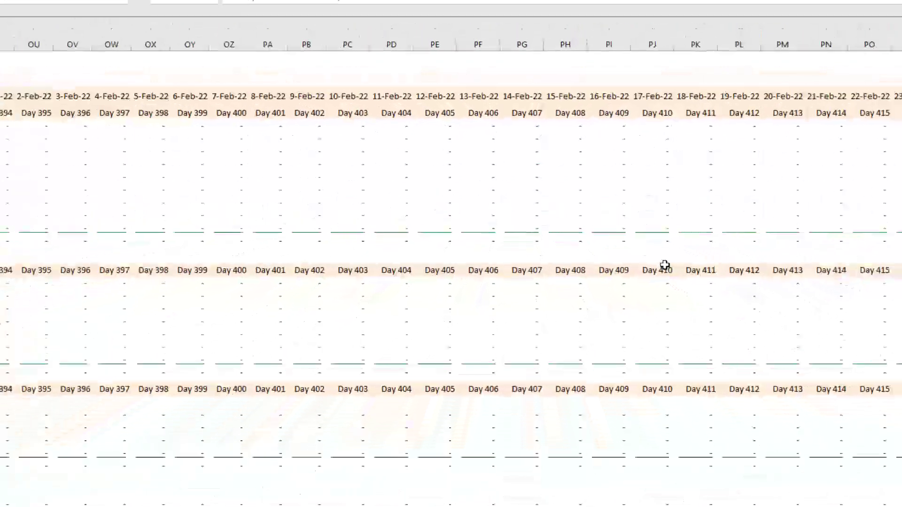
- Return from the daily cash flow columns to cell A1 at the start of the project summary
key(ctrl+Left)
key(ctrl+Left)
key(ctrl+Left)
key(ctrl+Left)
key(ctrl+Left)
key(ctrl+Left)
key(ctrl+Left)
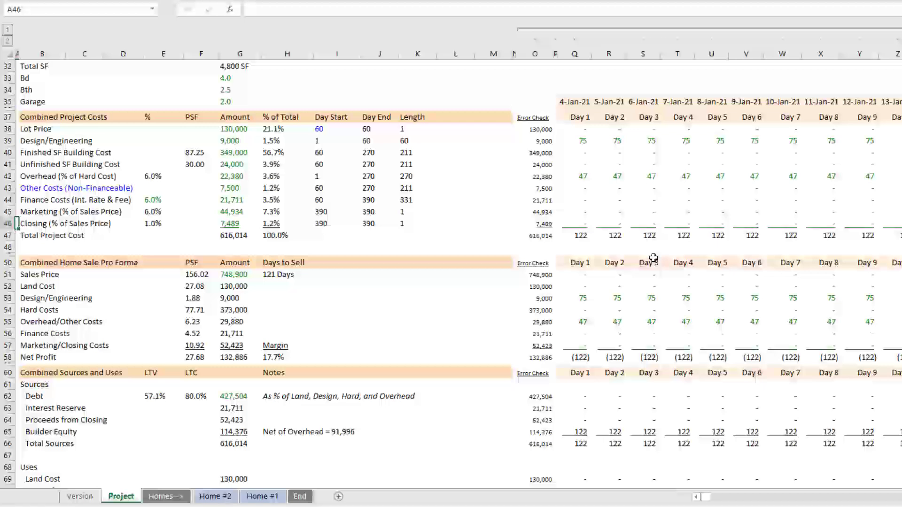
key(ctrl+Up)
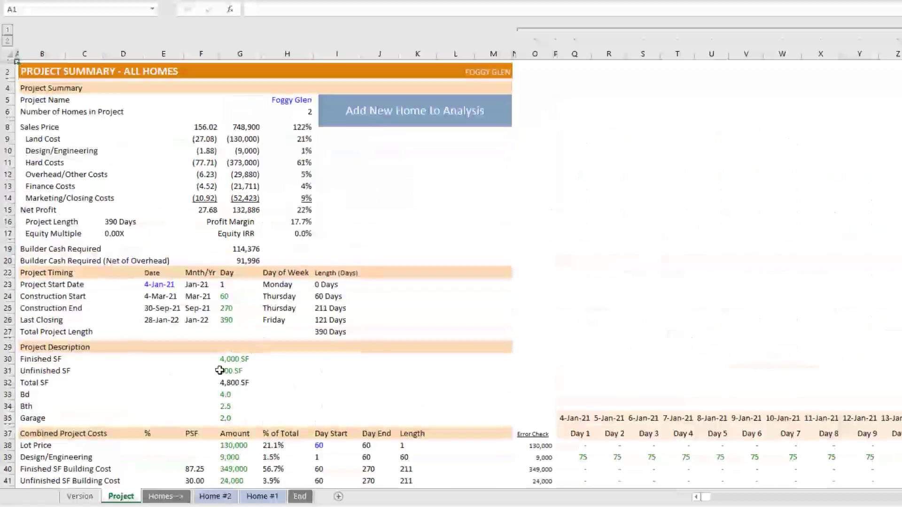
- Show the Version sheet and select the v2.0 (Major update) heading in the changelog
click(80, 496)
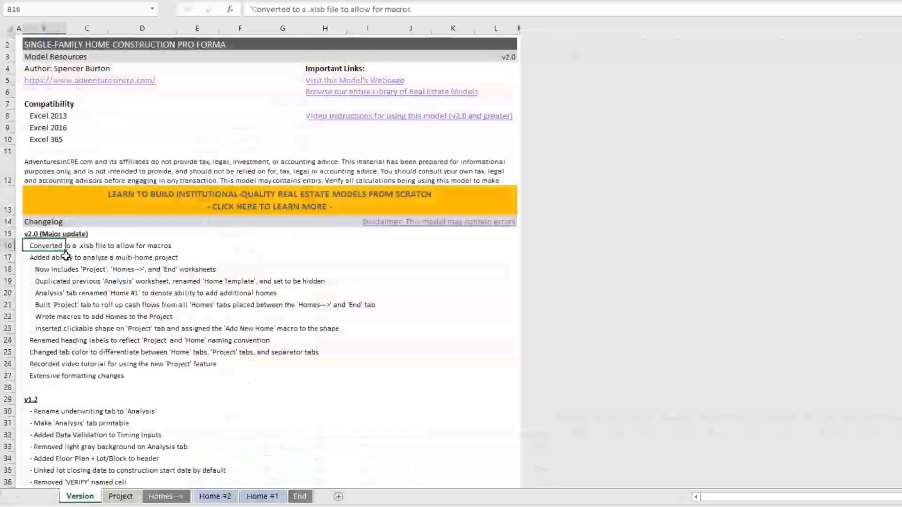
click(47, 238)
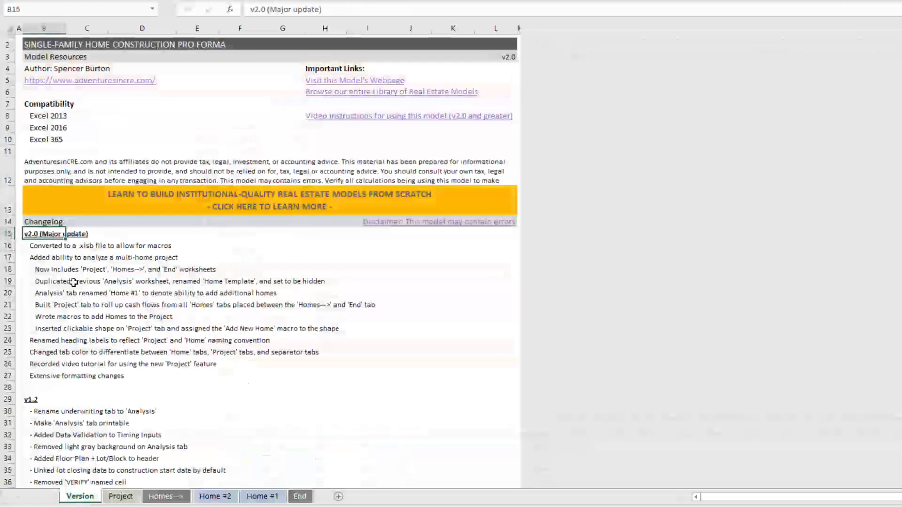